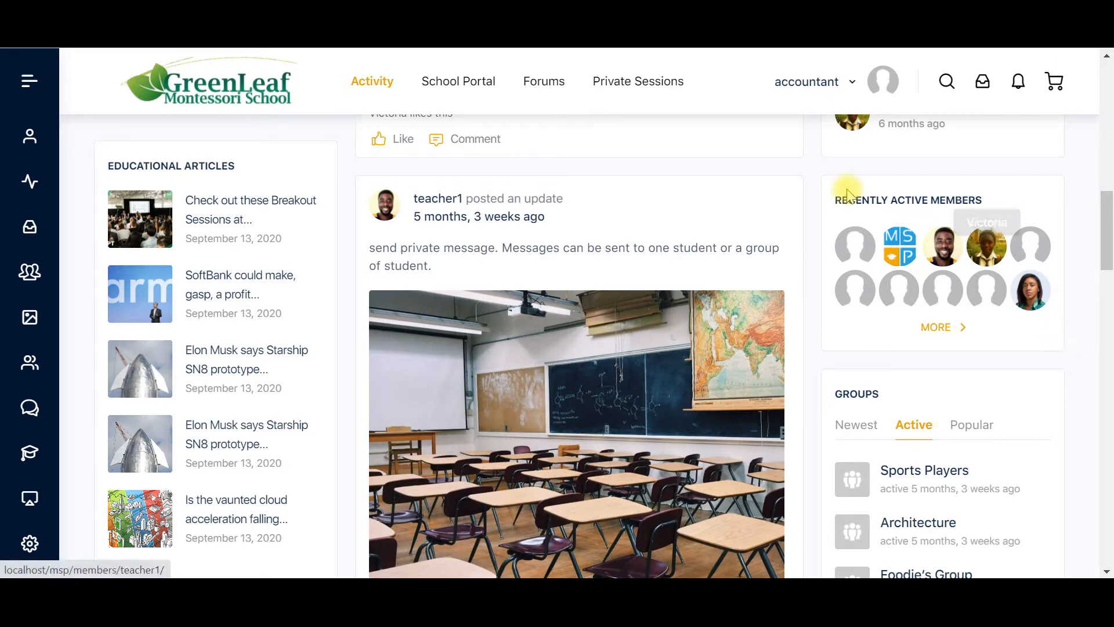
- Open the School Dashboard in the site's backend administration area
{"action": "scroll", "coordinate": [827, 203], "scroll_direction": "up", "scroll_amount": 1}
{"action": "scroll", "coordinate": [827, 204], "scroll_direction": "up", "scroll_amount": 10}
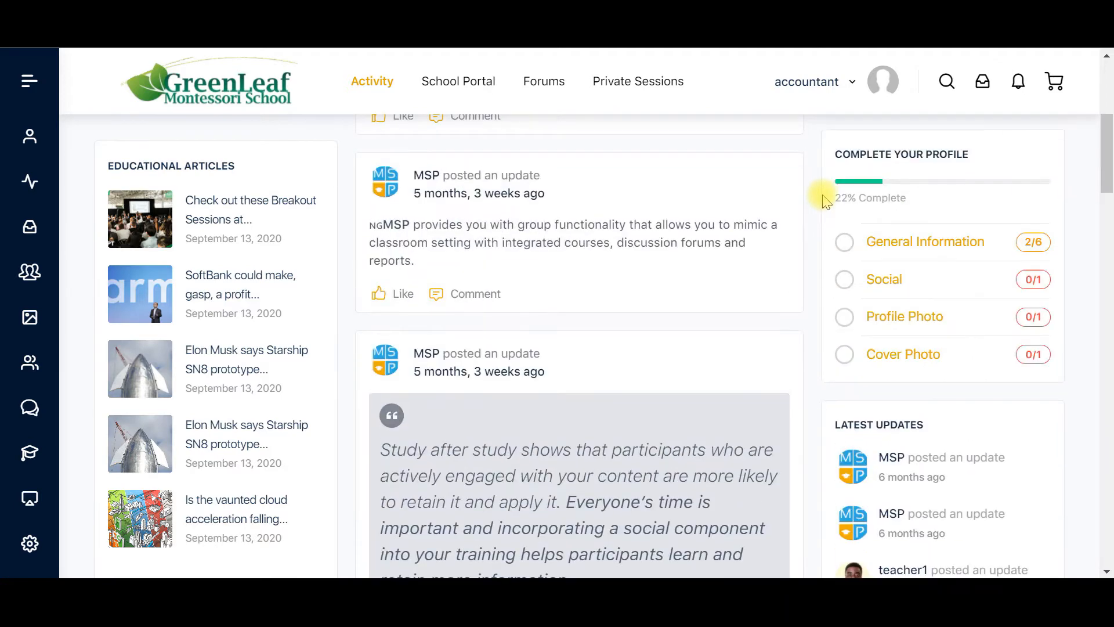
{"action": "left_click", "coordinate": [23, 82]}
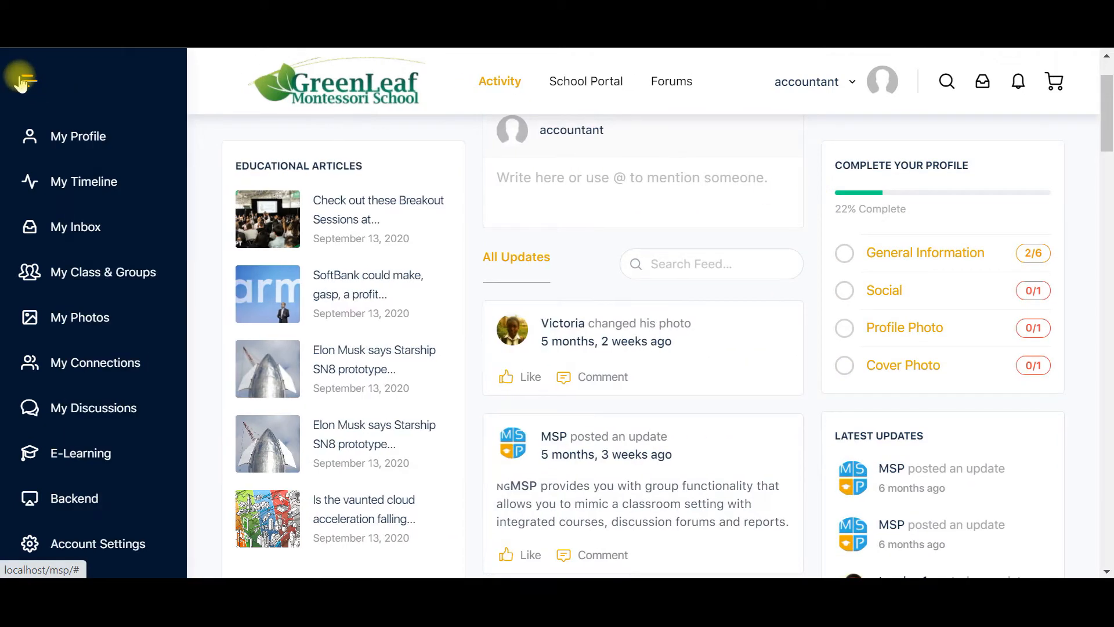
{"action": "left_click", "coordinate": [68, 500]}
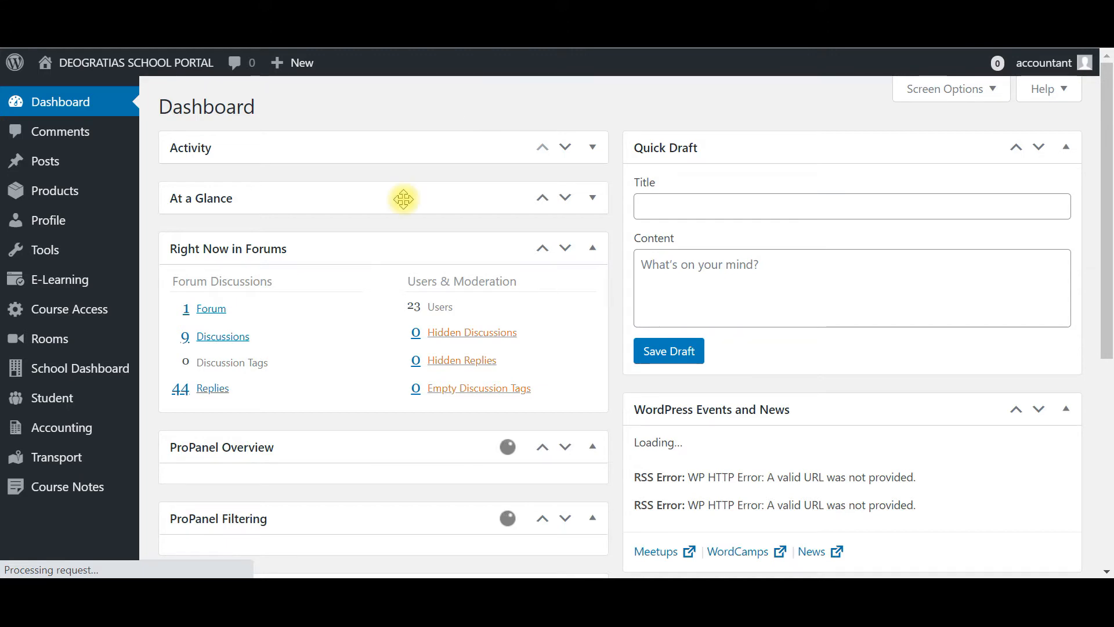
{"action": "left_click", "coordinate": [79, 376]}
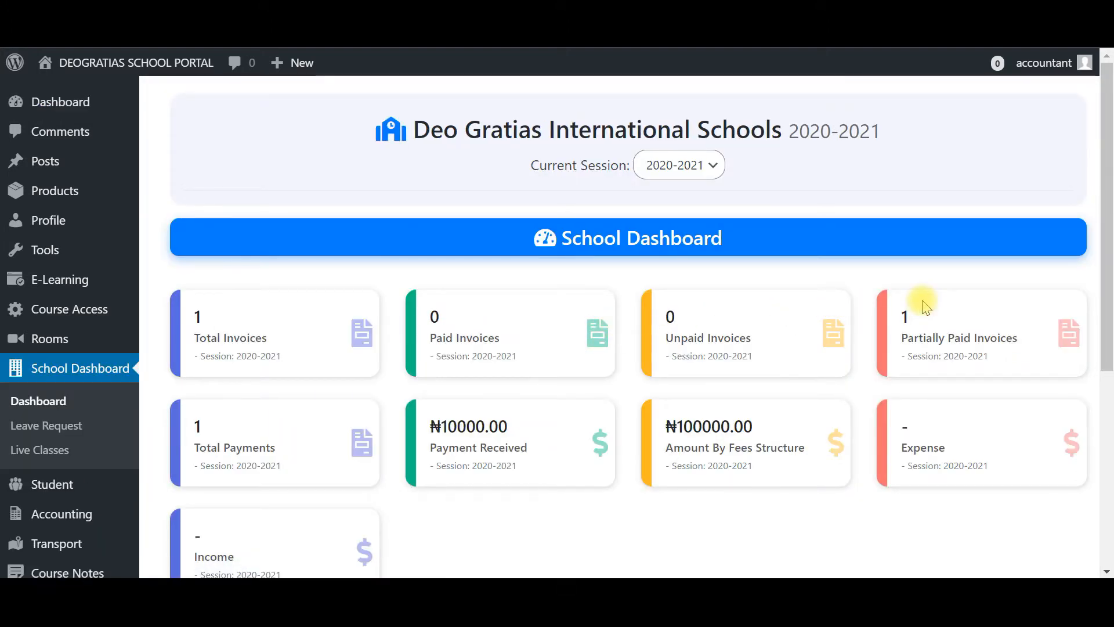
- Review the dashboard summary cards and the Last 15 Payments table
{"action": "scroll", "coordinate": [926, 307], "scroll_direction": "down", "scroll_amount": 3}
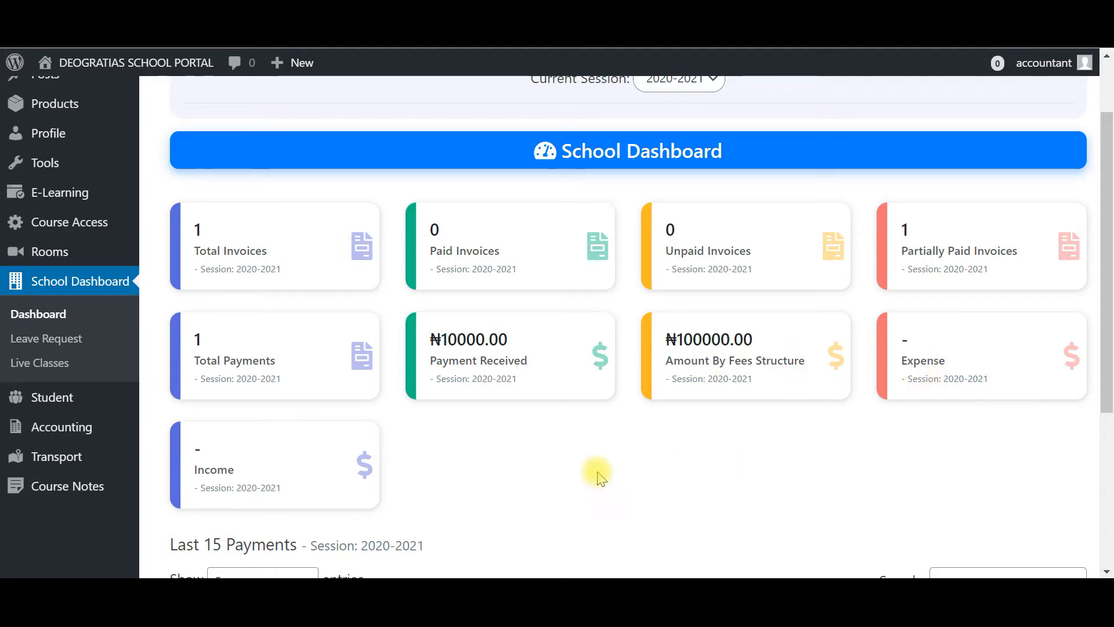
{"action": "scroll", "coordinate": [609, 400], "scroll_direction": "down", "scroll_amount": 2}
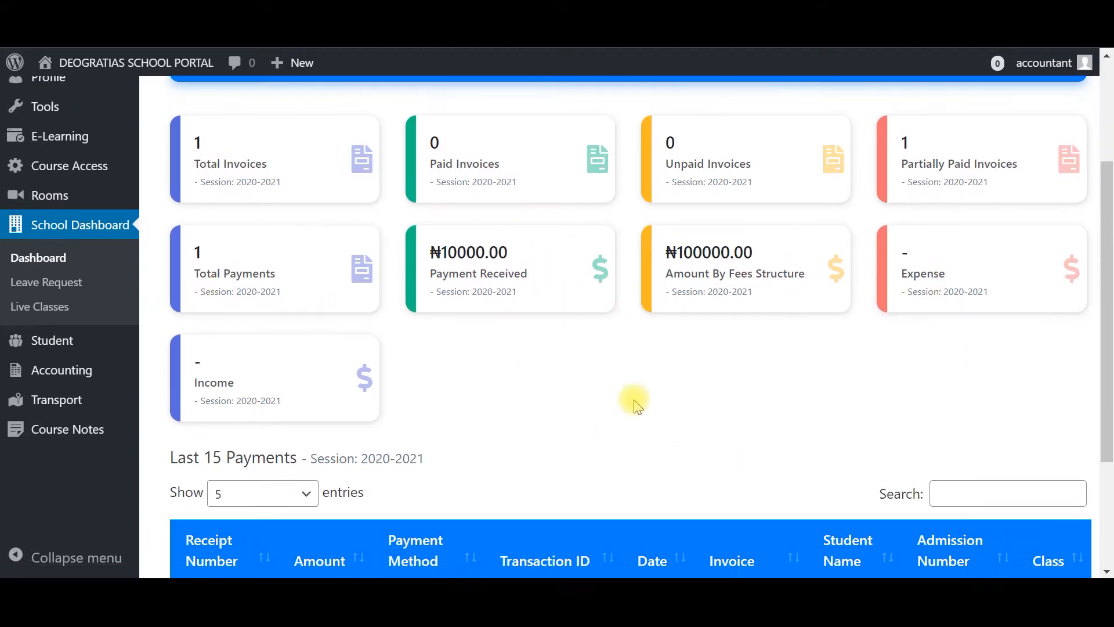
{"action": "scroll", "coordinate": [636, 405], "scroll_direction": "down", "scroll_amount": 3}
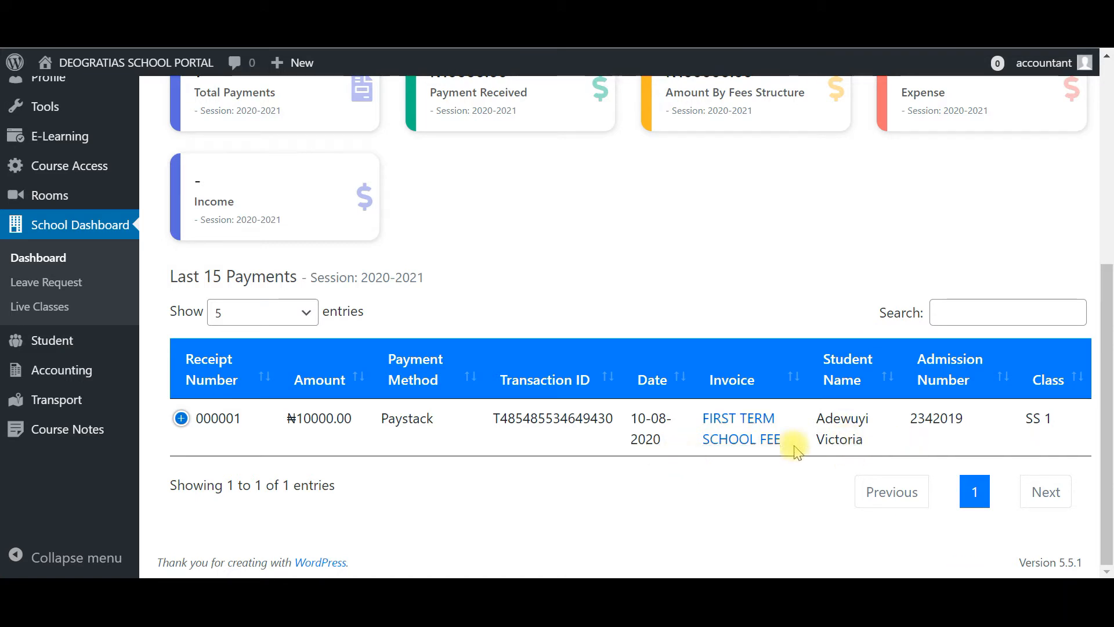
{"action": "scroll", "coordinate": [473, 428], "scroll_direction": "up", "scroll_amount": 1}
{"action": "scroll", "coordinate": [473, 428], "scroll_direction": "up", "scroll_amount": 3}
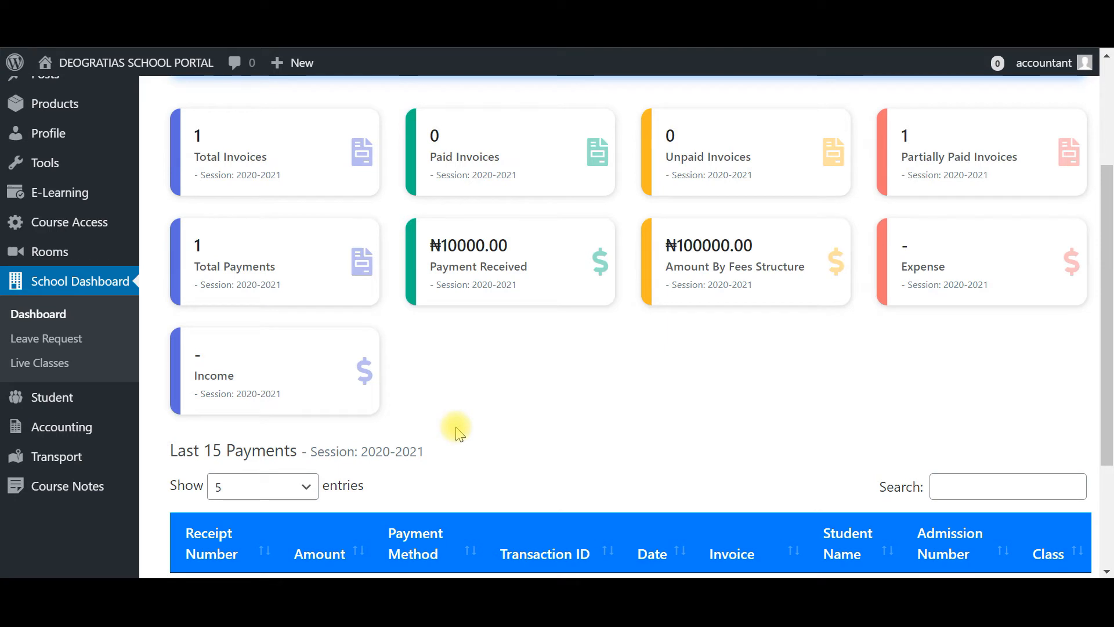
- Add a new income category named Lesson Fee under Accounting's Income section
{"action": "mouse_move", "coordinate": [92, 427]}
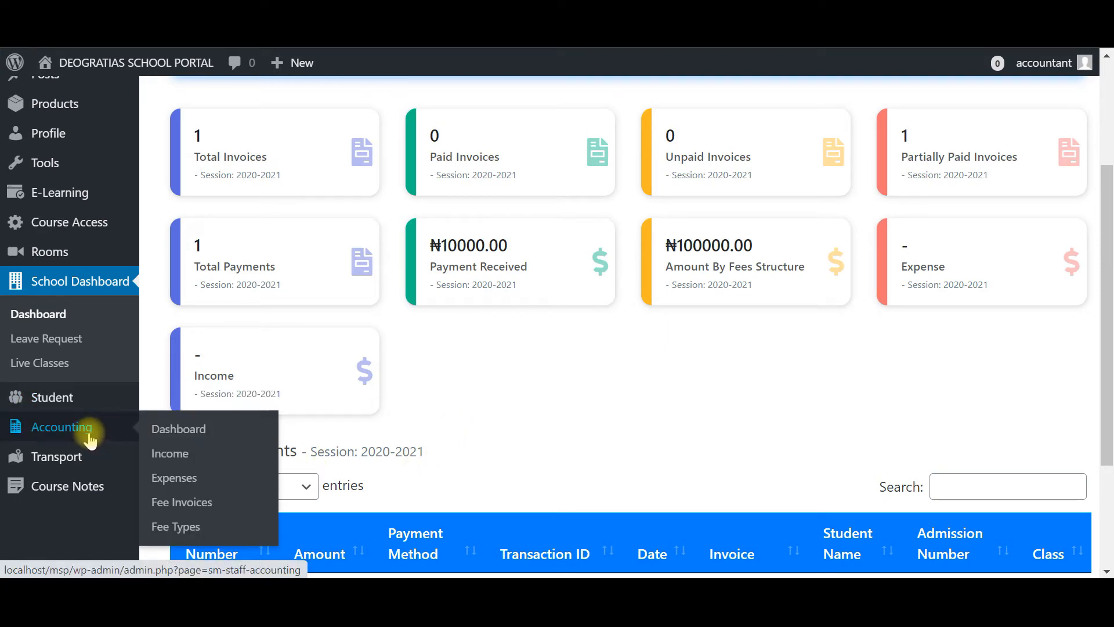
{"action": "left_click", "coordinate": [184, 456]}
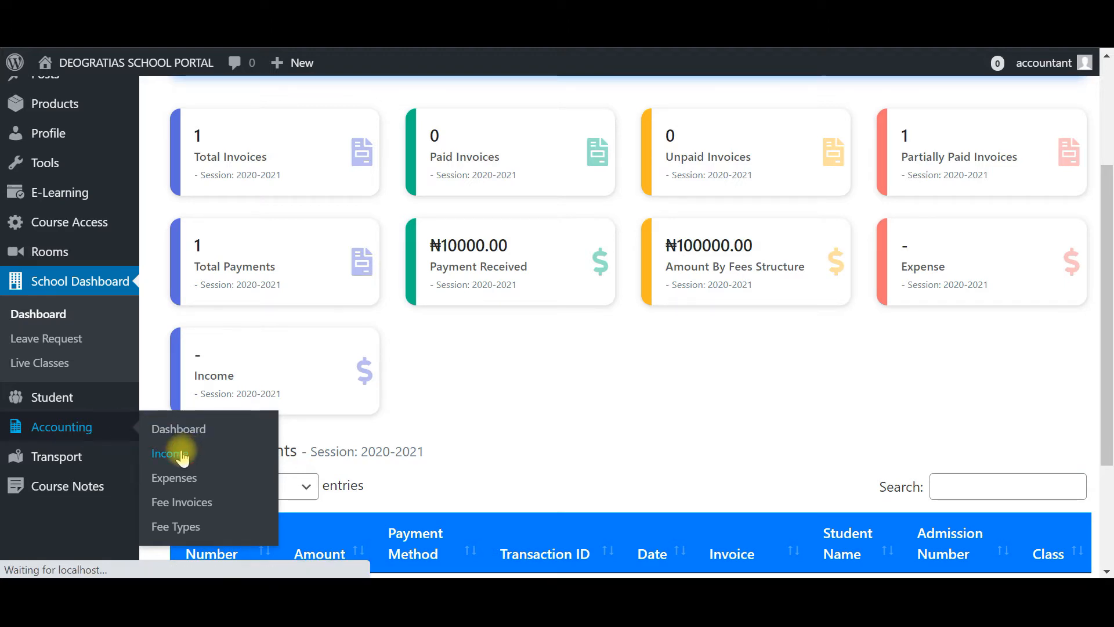
{"action": "scroll", "coordinate": [1017, 444], "scroll_direction": "down", "scroll_amount": 2}
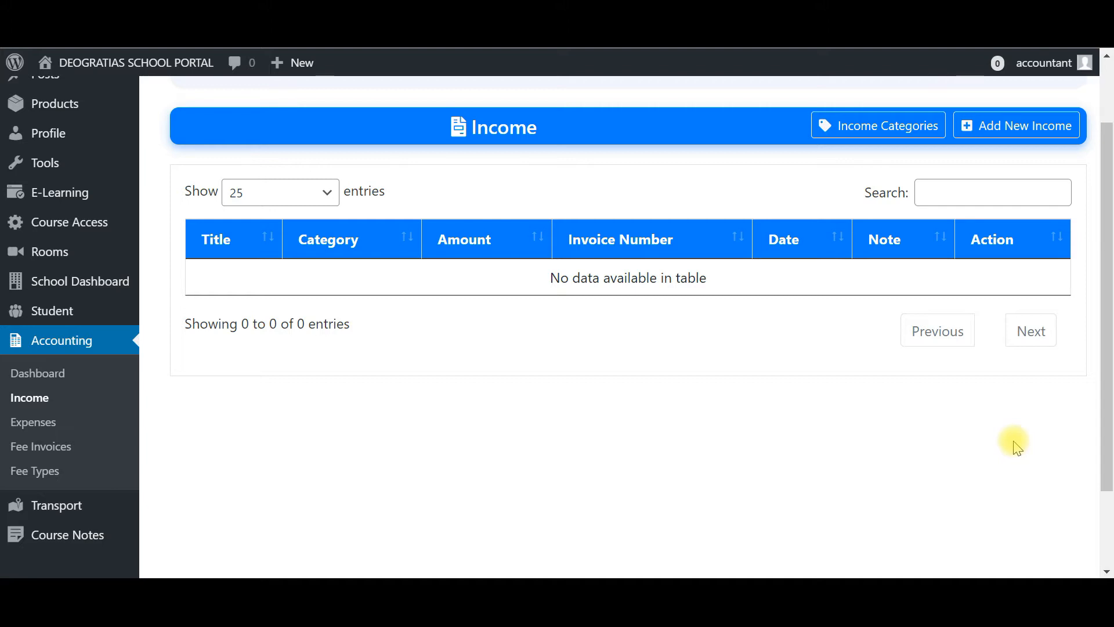
{"action": "left_click", "coordinate": [883, 135]}
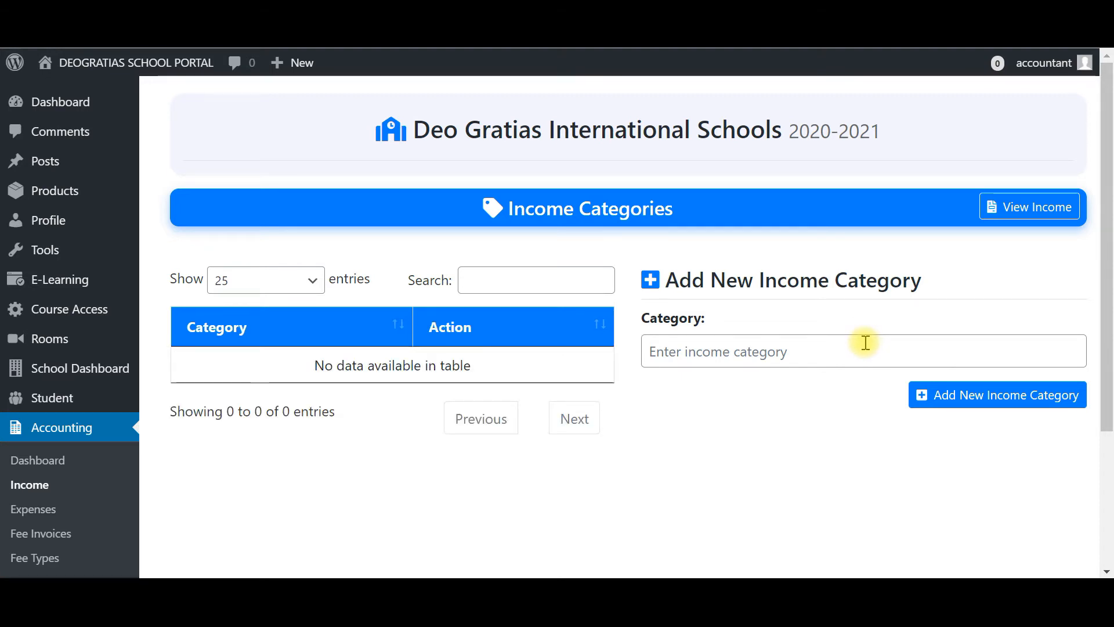
{"action": "left_click", "coordinate": [867, 342]}
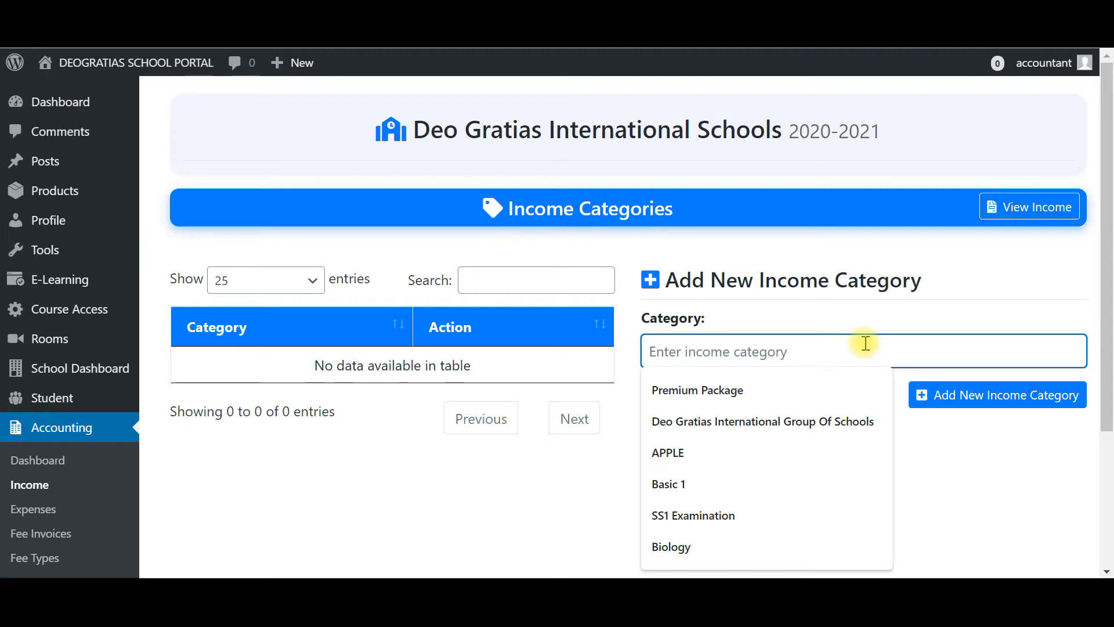
{"action": "type", "text": "L"}
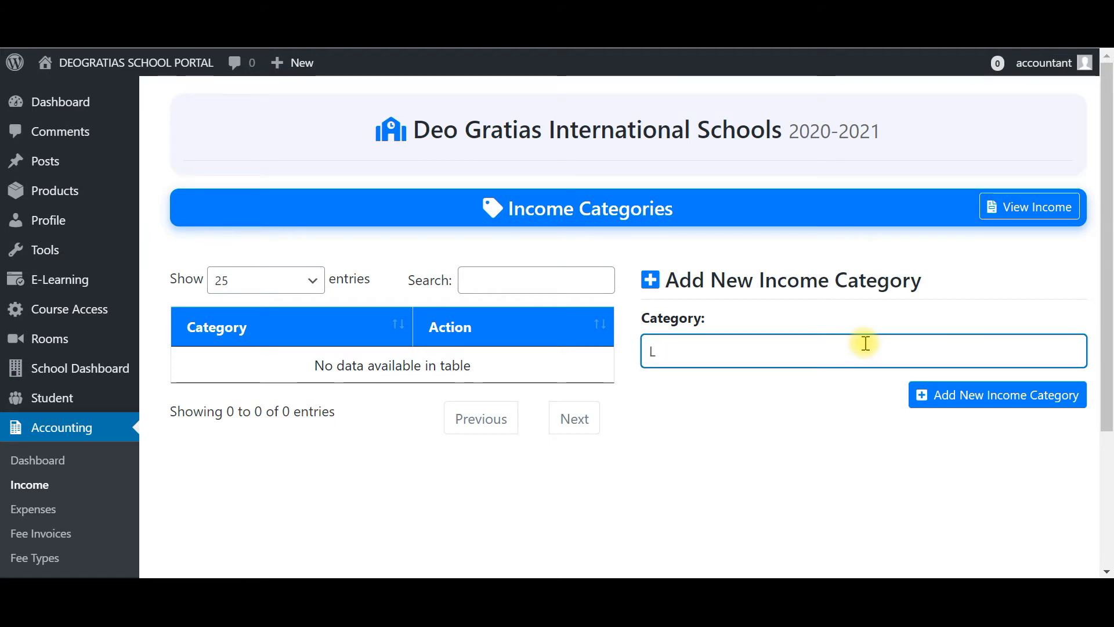
{"action": "type", "text": "esson"}
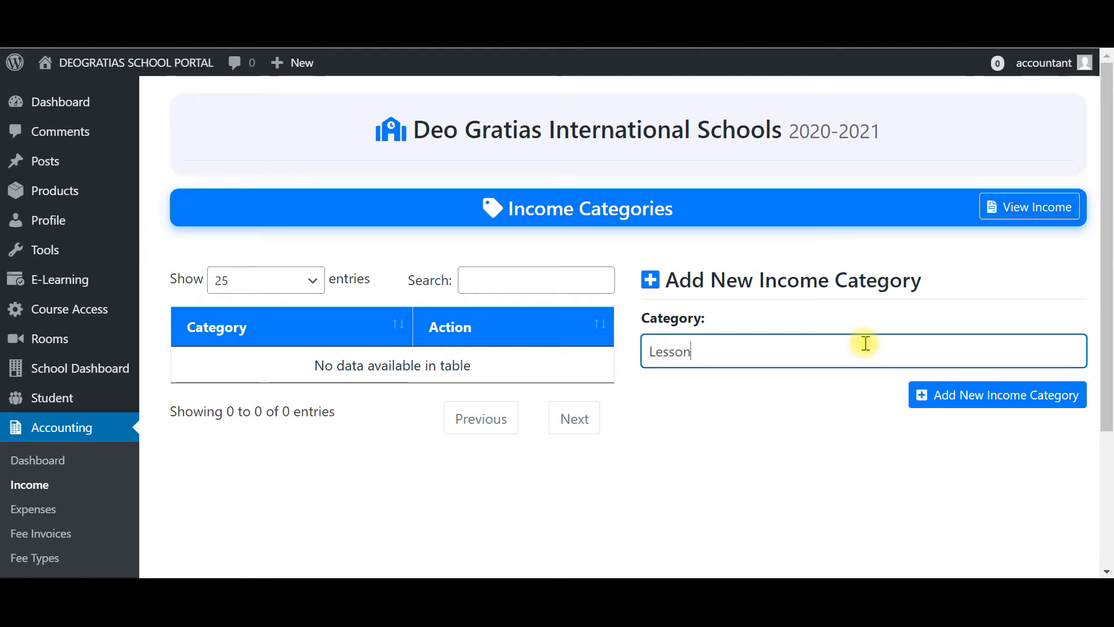
{"action": "type", "text": " F"}
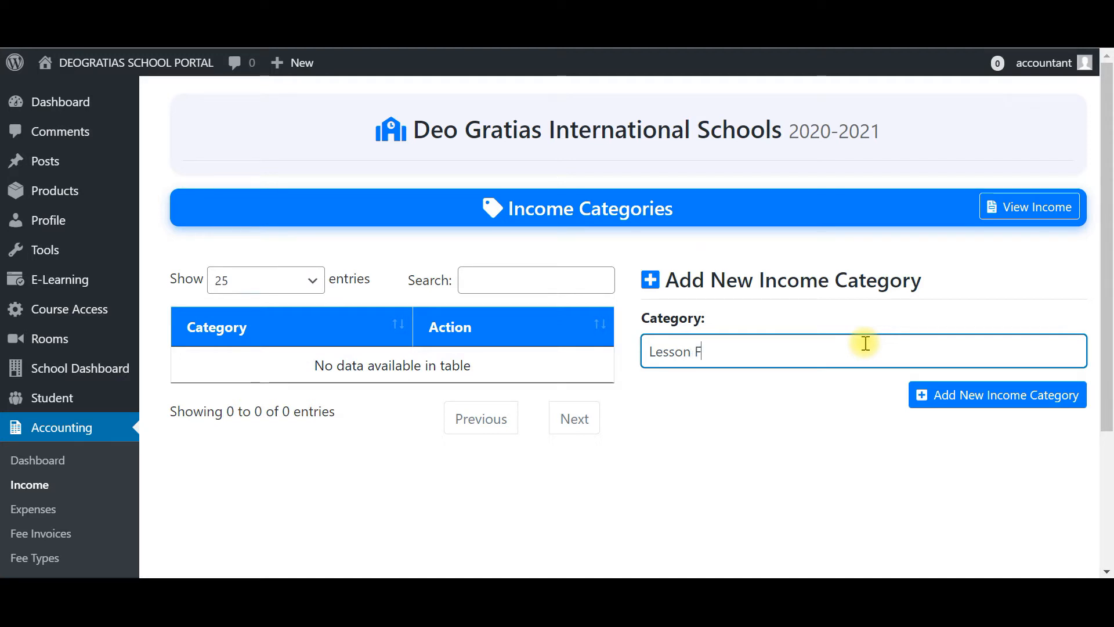
{"action": "type", "text": "ee"}
{"action": "left_click", "coordinate": [1000, 397]}
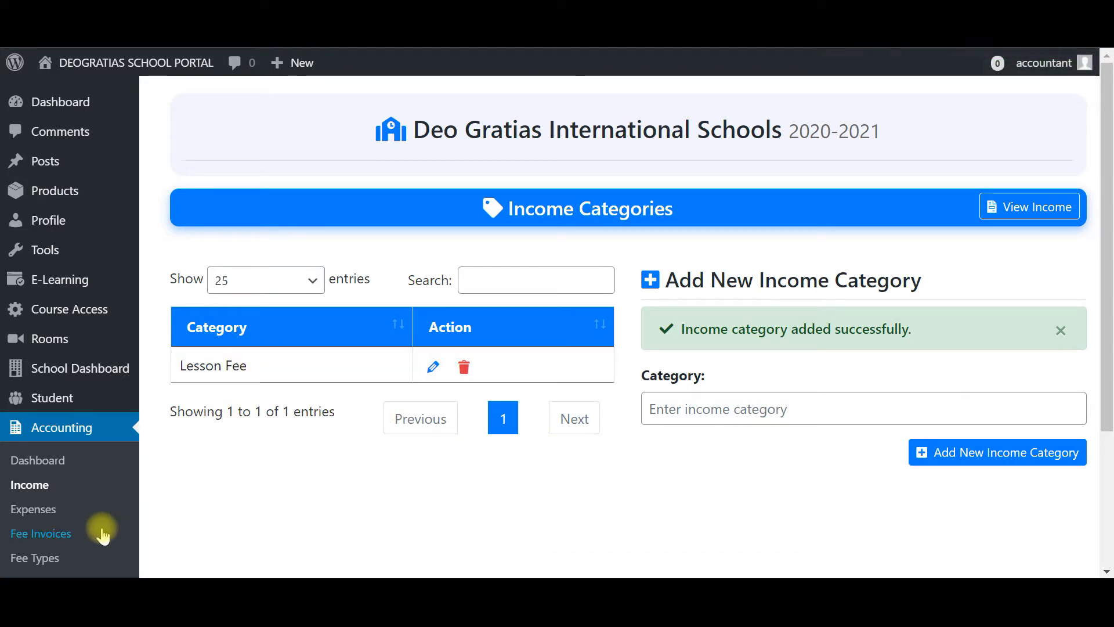
- Open the Add New Income form and select Lesson Fee as the category
{"action": "left_click", "coordinate": [28, 486]}
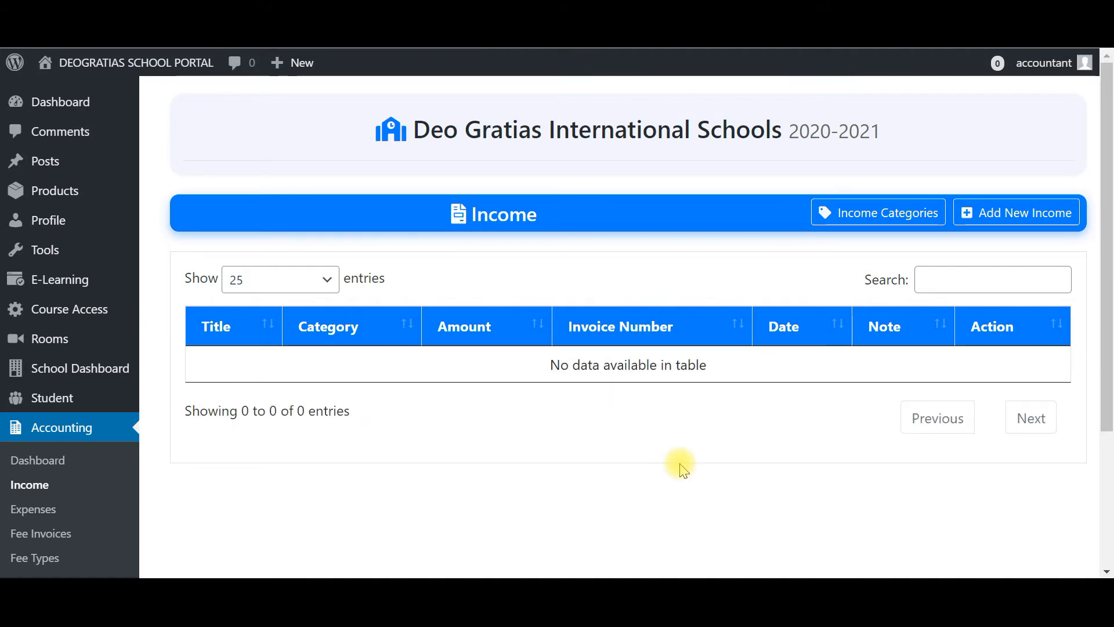
{"action": "left_click", "coordinate": [1019, 223]}
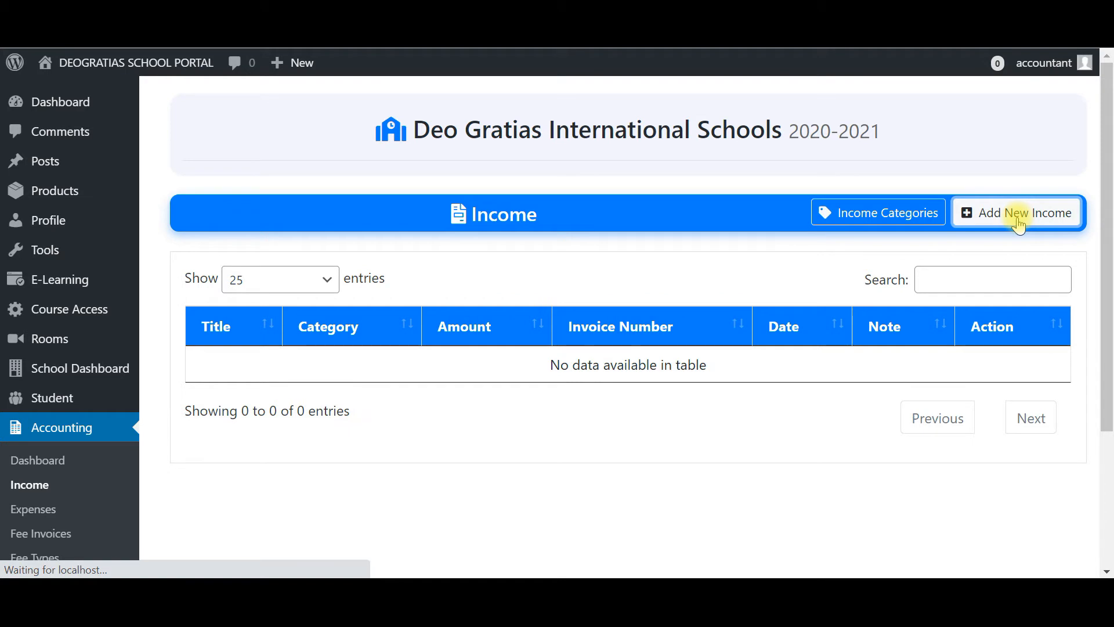
{"action": "left_click", "coordinate": [1019, 223]}
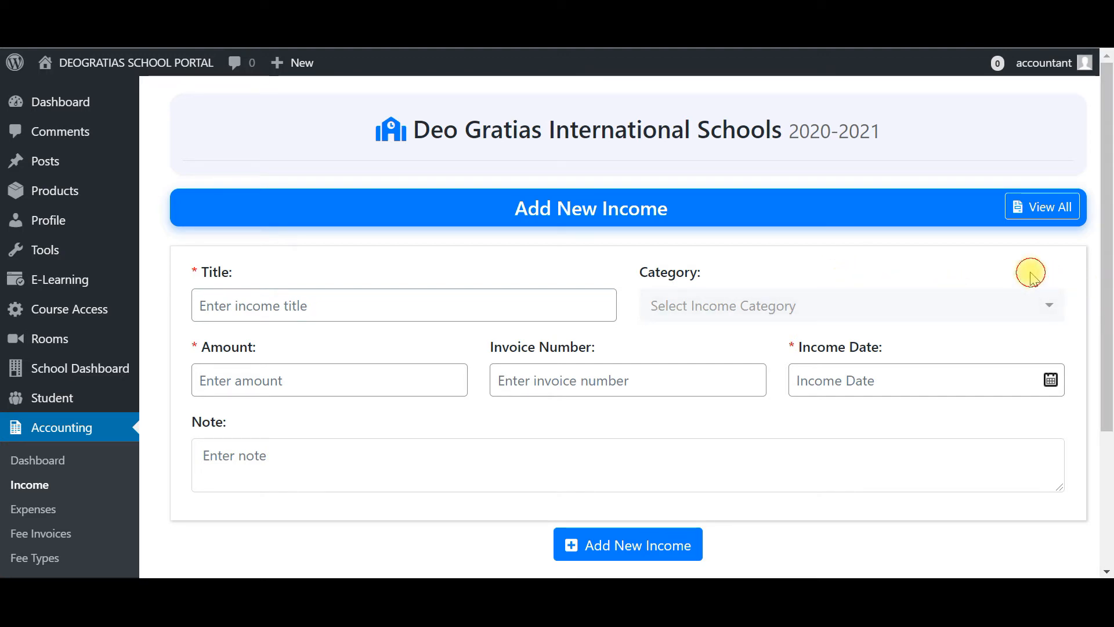
{"action": "scroll", "coordinate": [1027, 274], "scroll_direction": "down", "scroll_amount": 1}
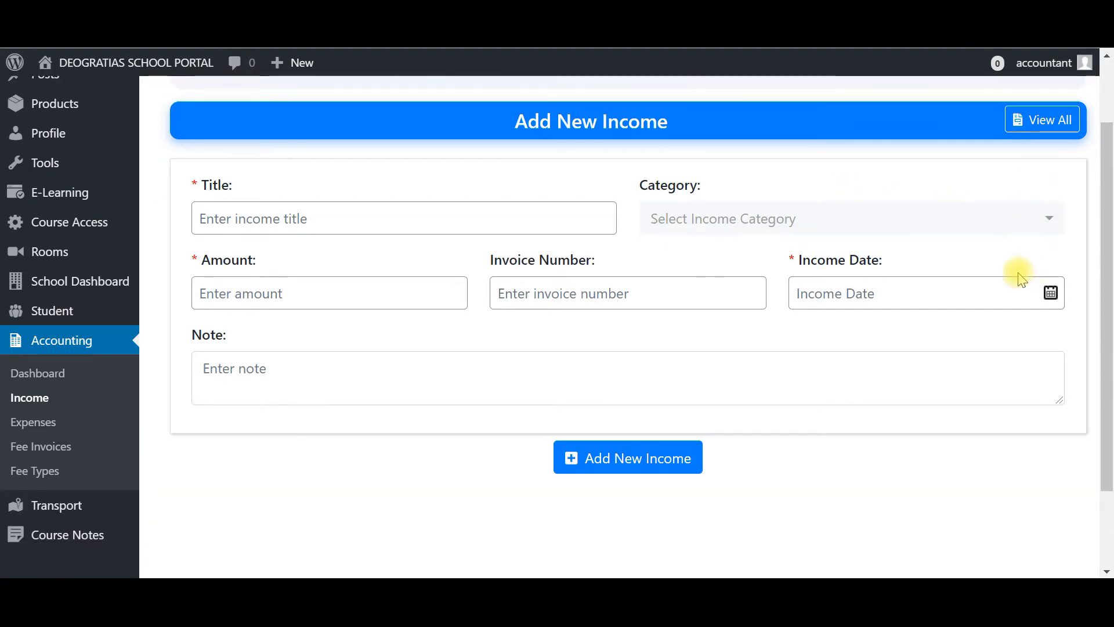
{"action": "left_click", "coordinate": [343, 223]}
{"action": "left_click", "coordinate": [802, 230]}
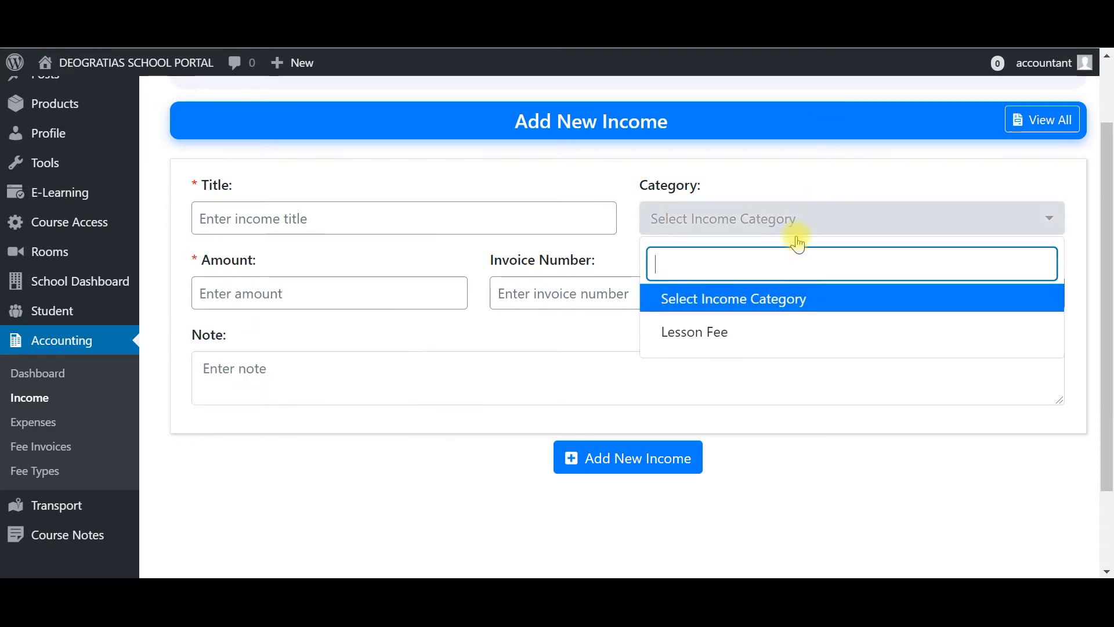
{"action": "left_click", "coordinate": [709, 335]}
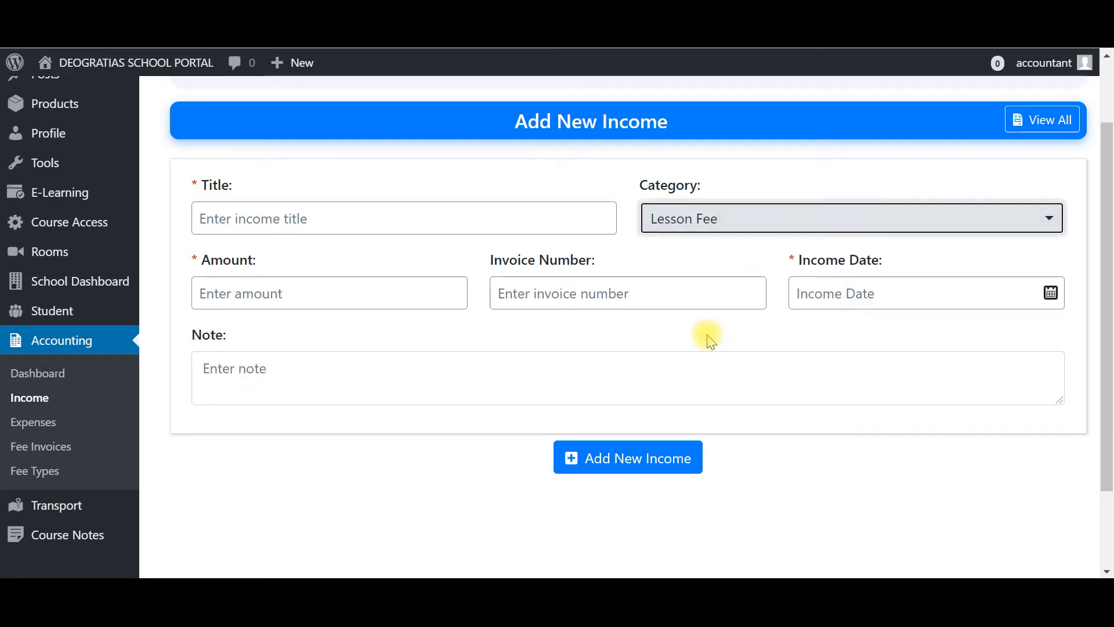
{"action": "left_click", "coordinate": [728, 261]}
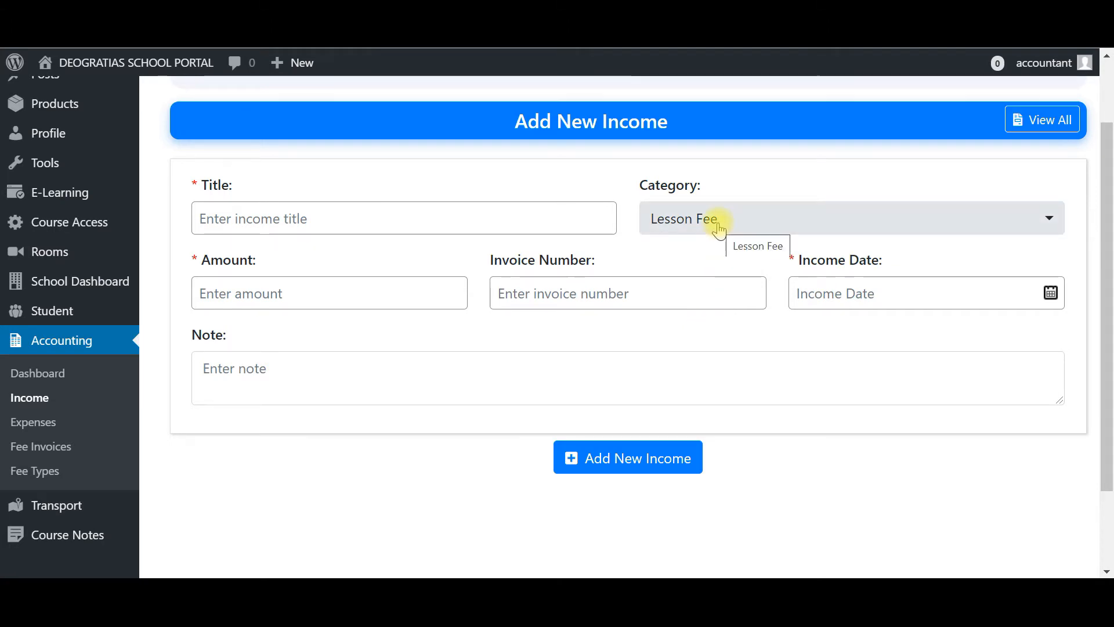
- Go through the amount, invoice number, income date and note fields of the income form
{"action": "left_click", "coordinate": [311, 285]}
{"action": "left_click", "coordinate": [637, 292]}
{"action": "left_click", "coordinate": [832, 287]}
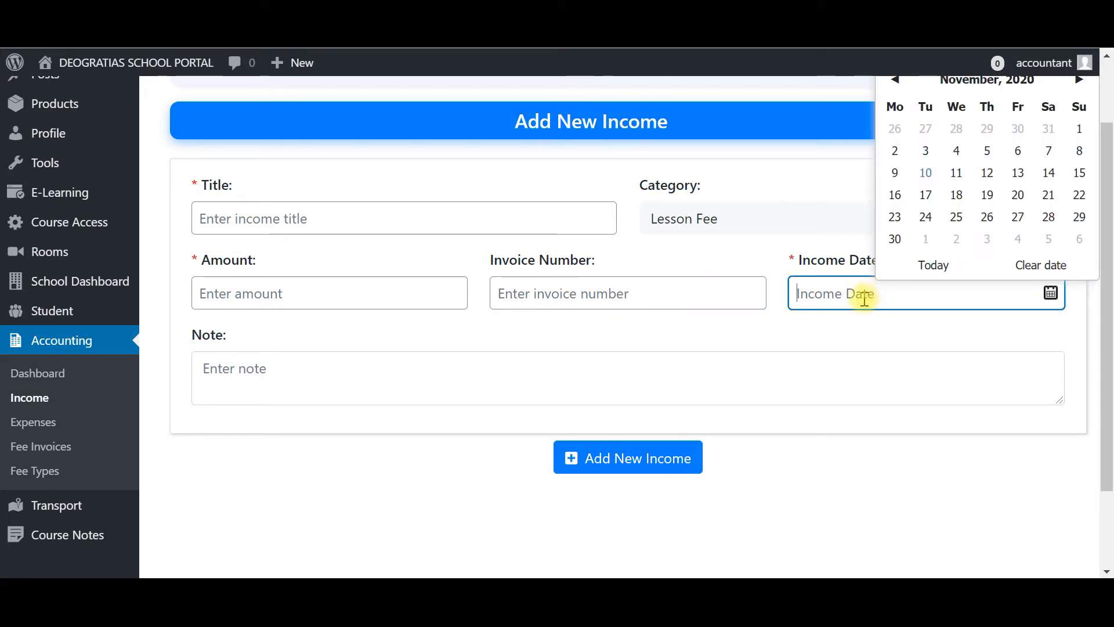
{"action": "left_click", "coordinate": [444, 380]}
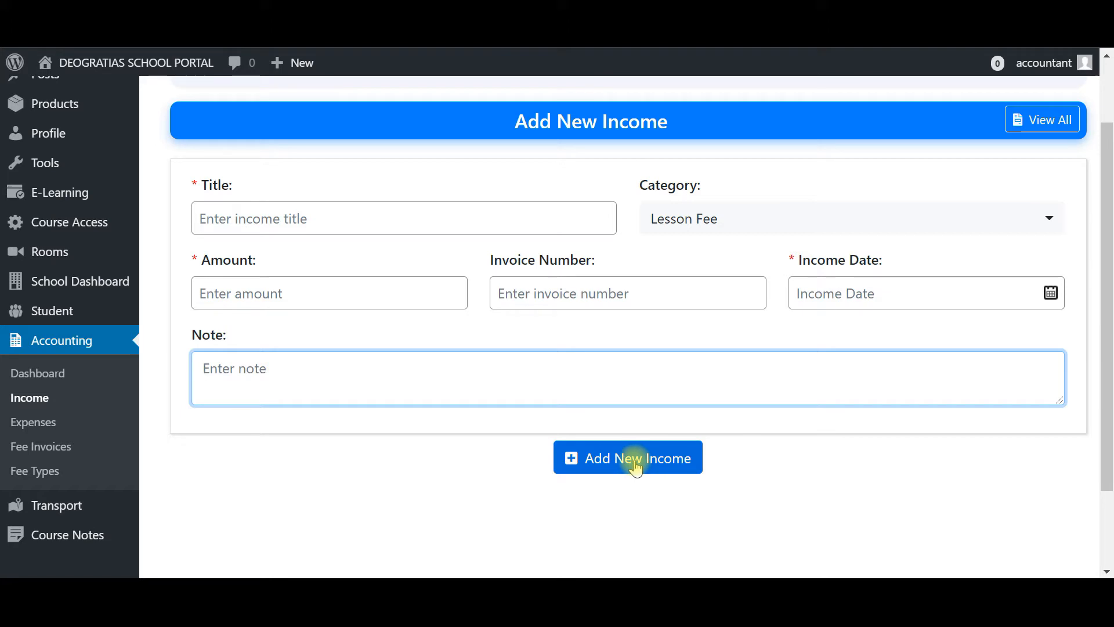
{"action": "left_click", "coordinate": [404, 473]}
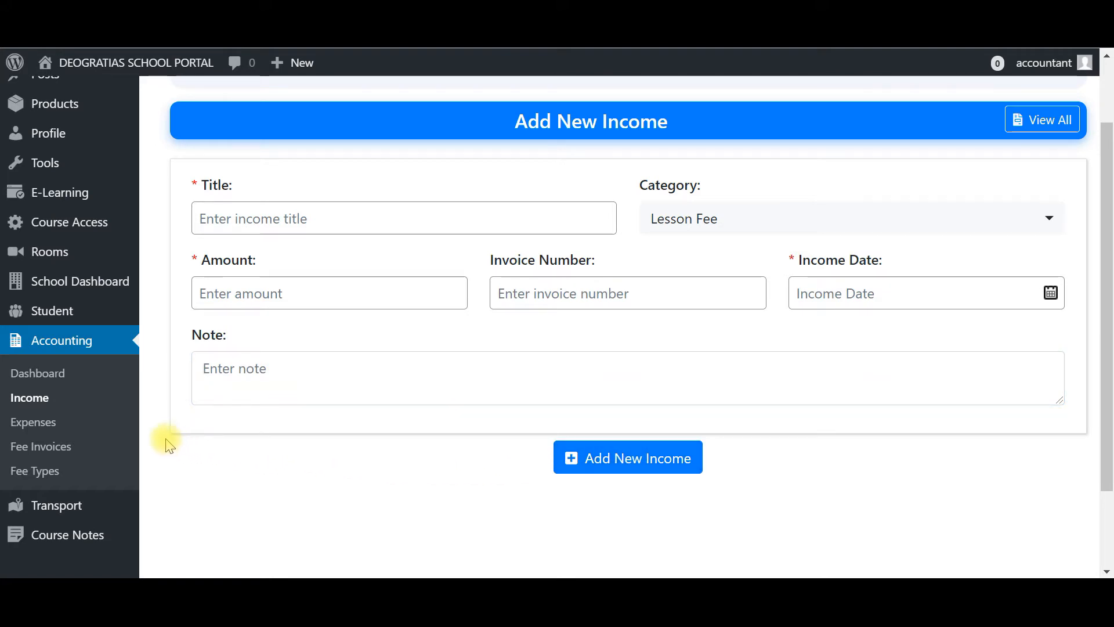
- Add a new expense category named BUS FUELING under Accounting's Expenses section
{"action": "left_click", "coordinate": [34, 429]}
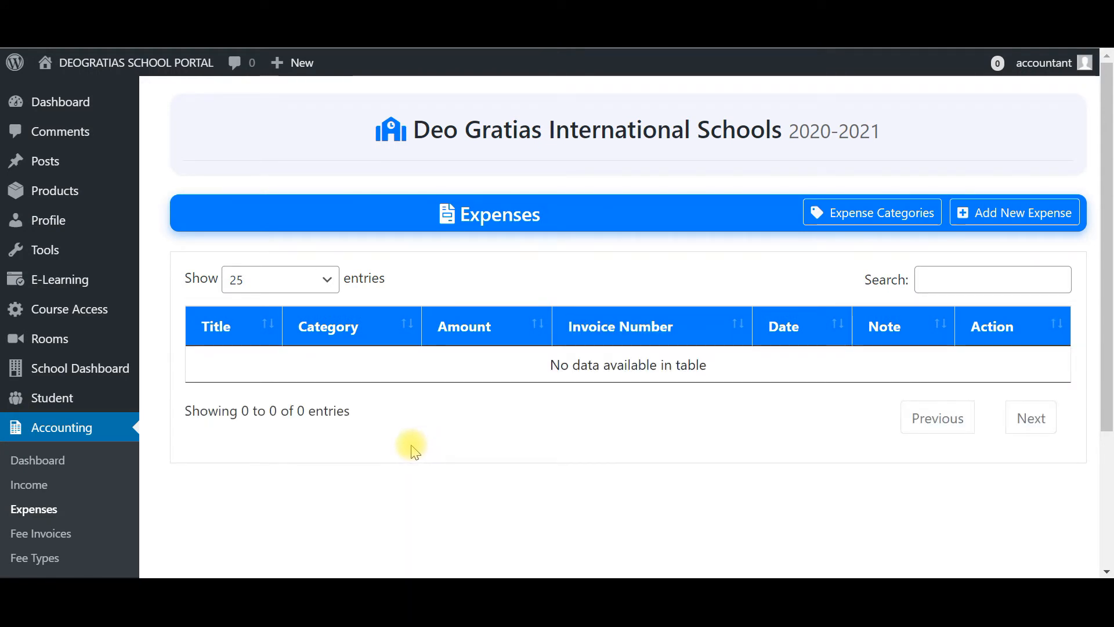
{"action": "scroll", "coordinate": [470, 446], "scroll_direction": "down", "scroll_amount": 2}
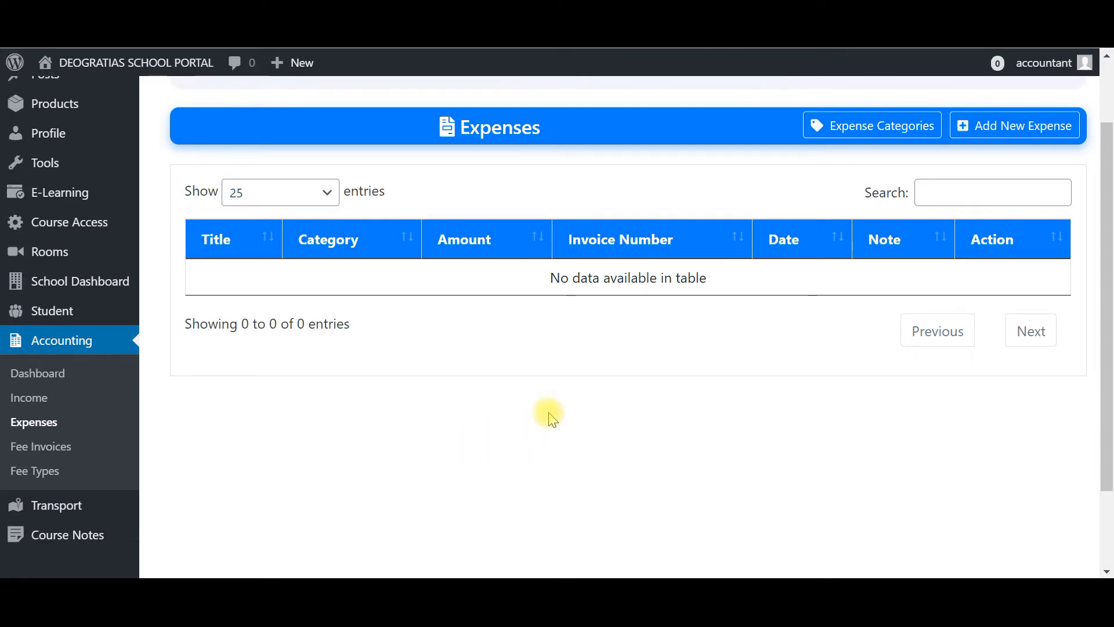
{"action": "left_click", "coordinate": [870, 138]}
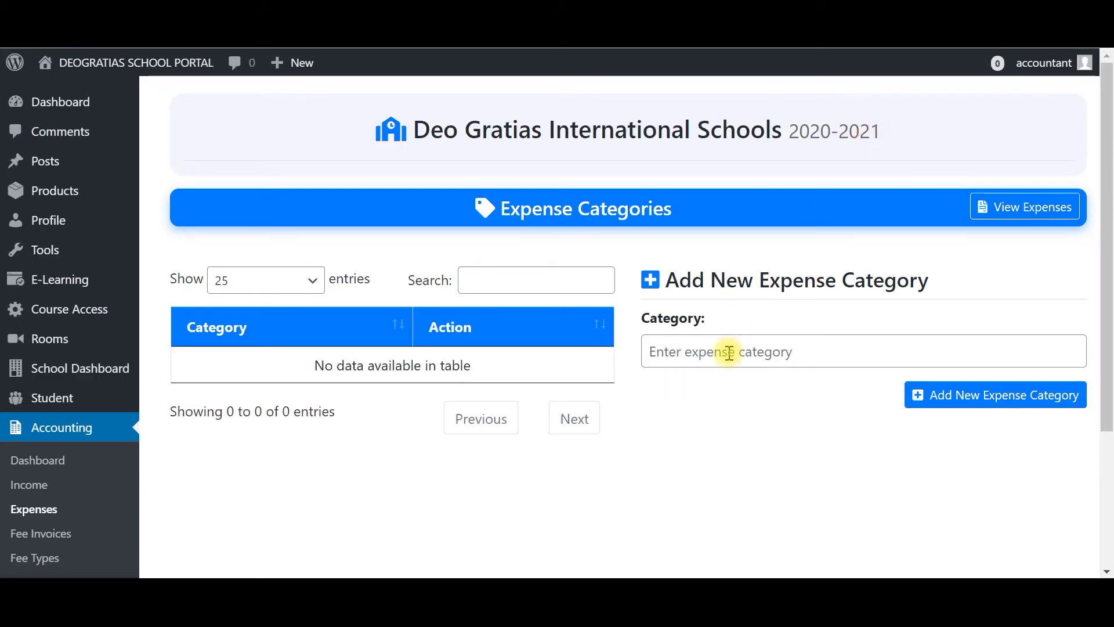
{"action": "left_click", "coordinate": [729, 352]}
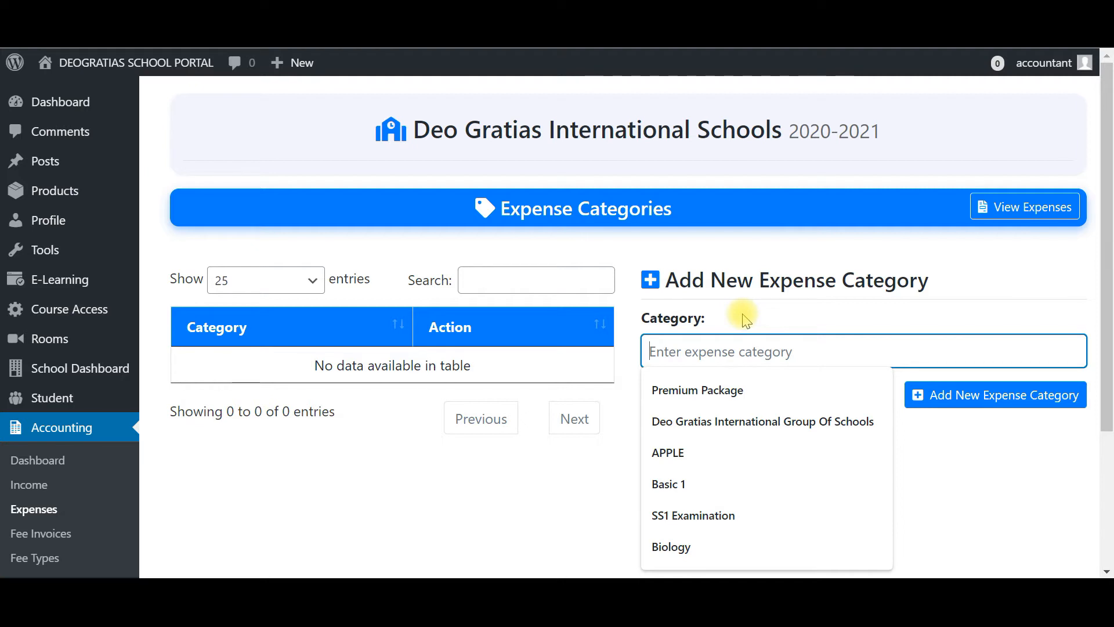
{"action": "type", "text": "F"}
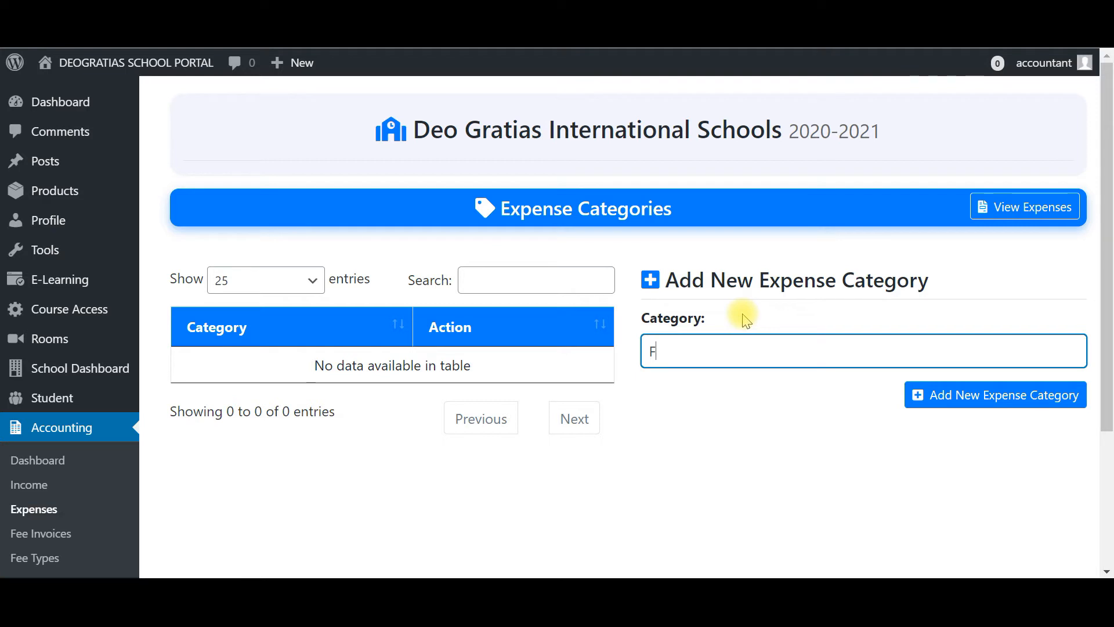
{"action": "key", "text": "BackSpace"}
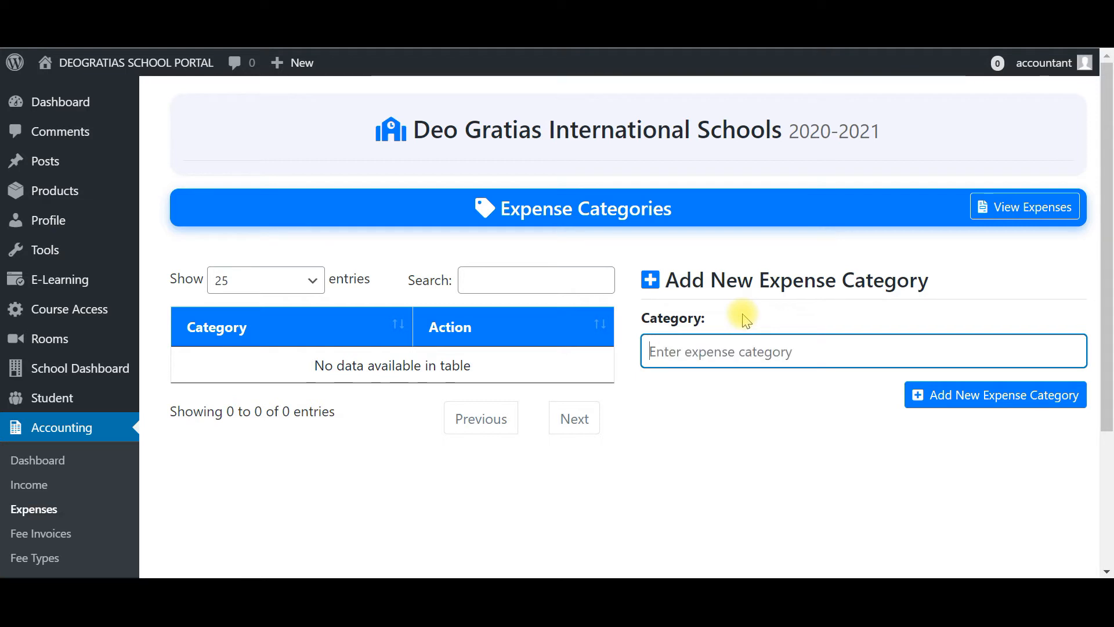
{"action": "type", "text": "BUS "}
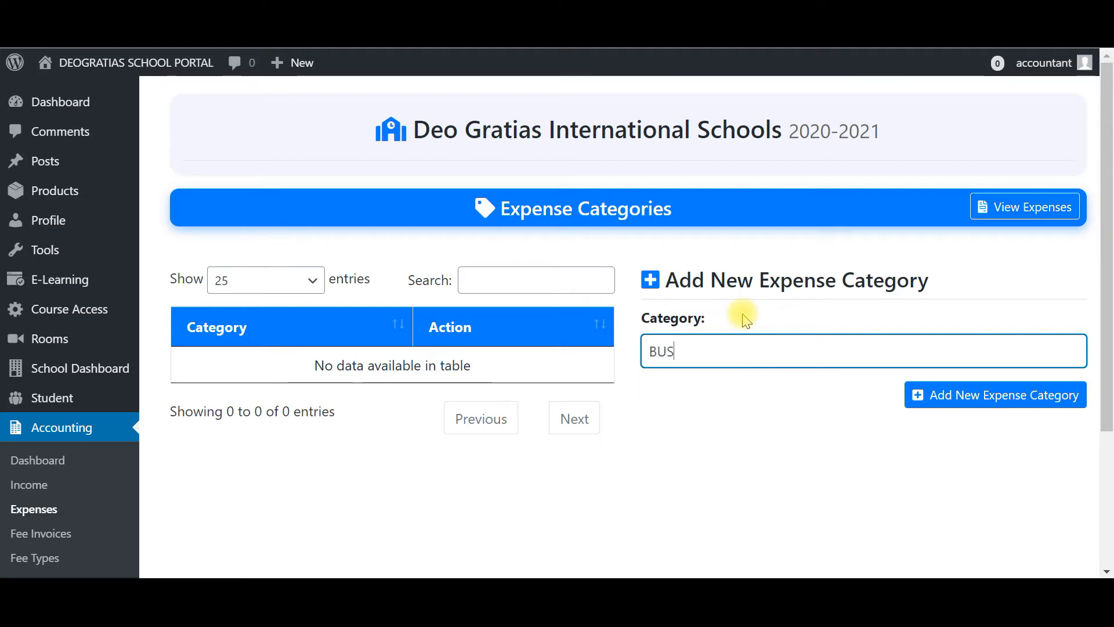
{"action": "type", "text": "FUELING"}
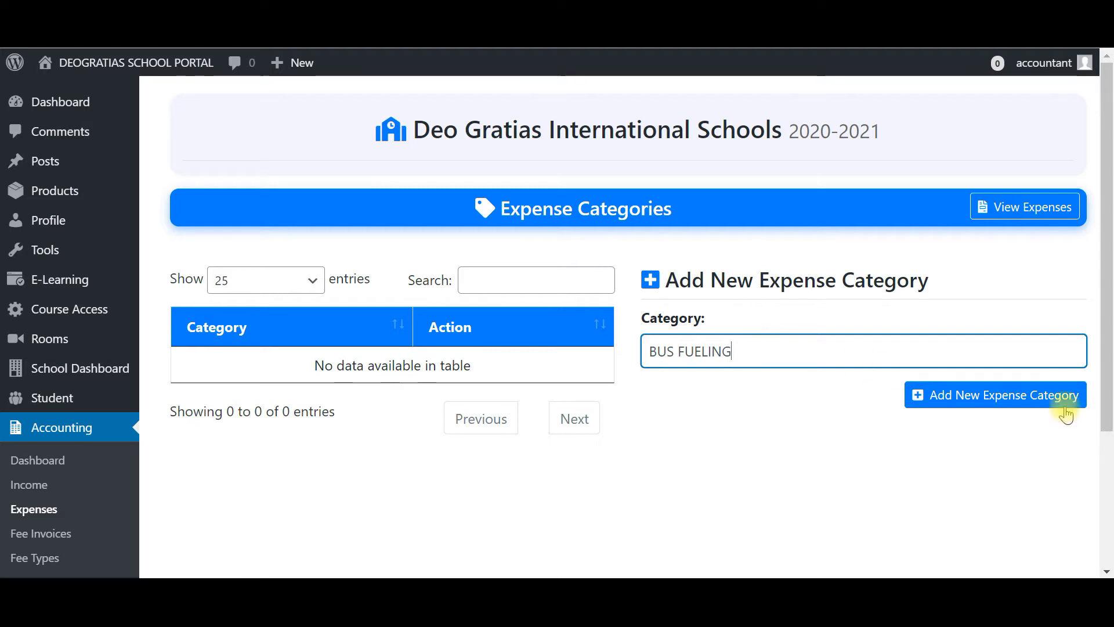
{"action": "left_click", "coordinate": [982, 400]}
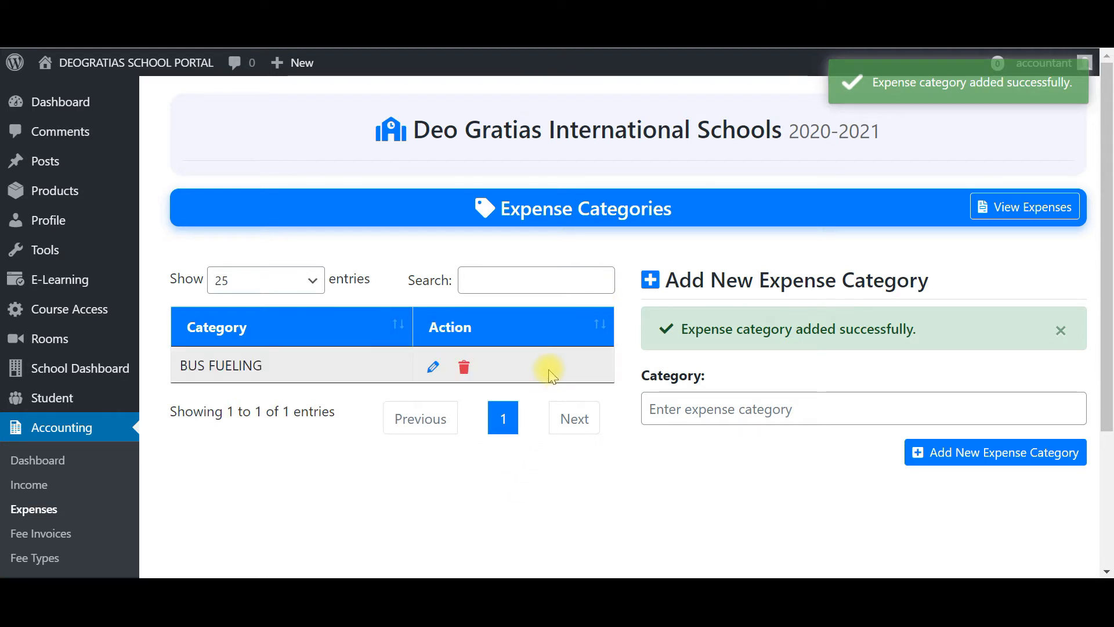
- Open the Add New Expense form and select BUS FUELING as the category
{"action": "scroll", "coordinate": [133, 534], "scroll_direction": "down", "scroll_amount": 2}
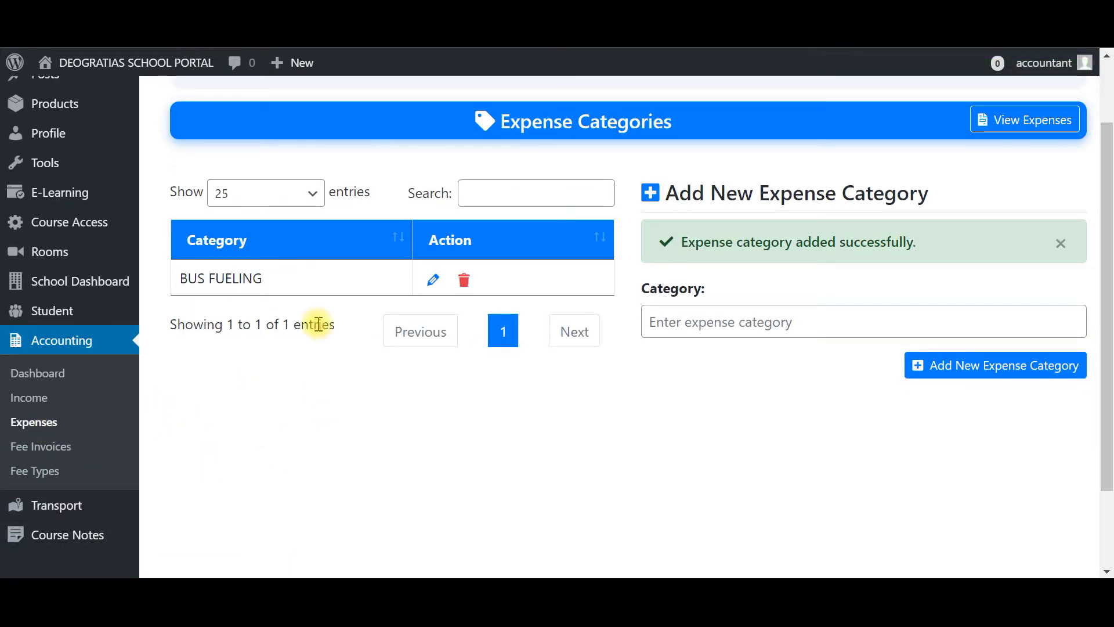
{"action": "left_click", "coordinate": [26, 428]}
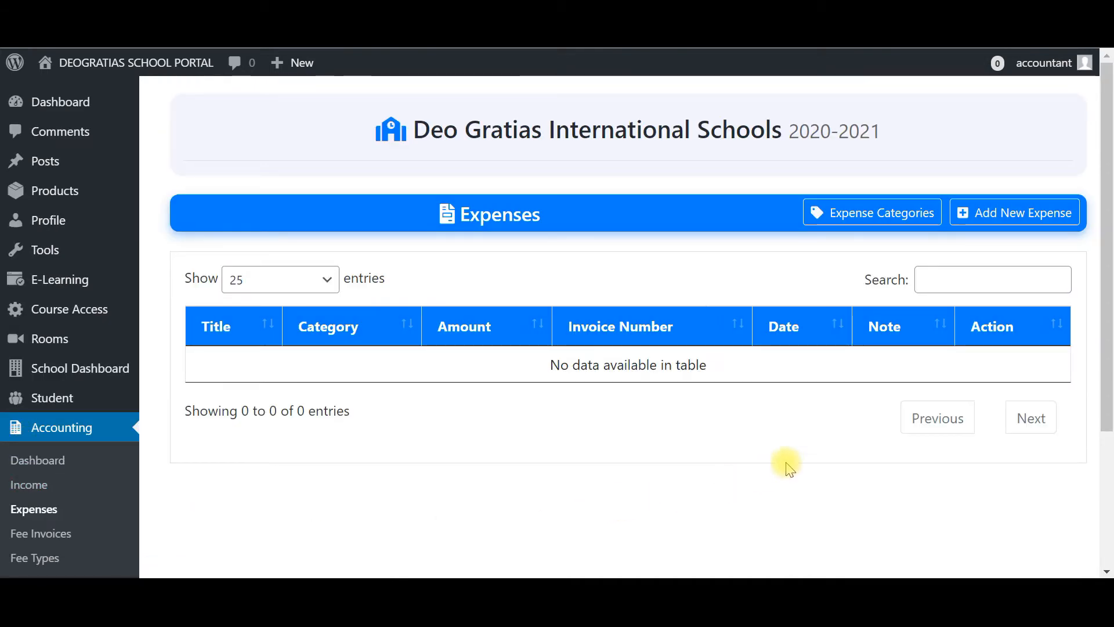
{"action": "left_click", "coordinate": [1021, 215]}
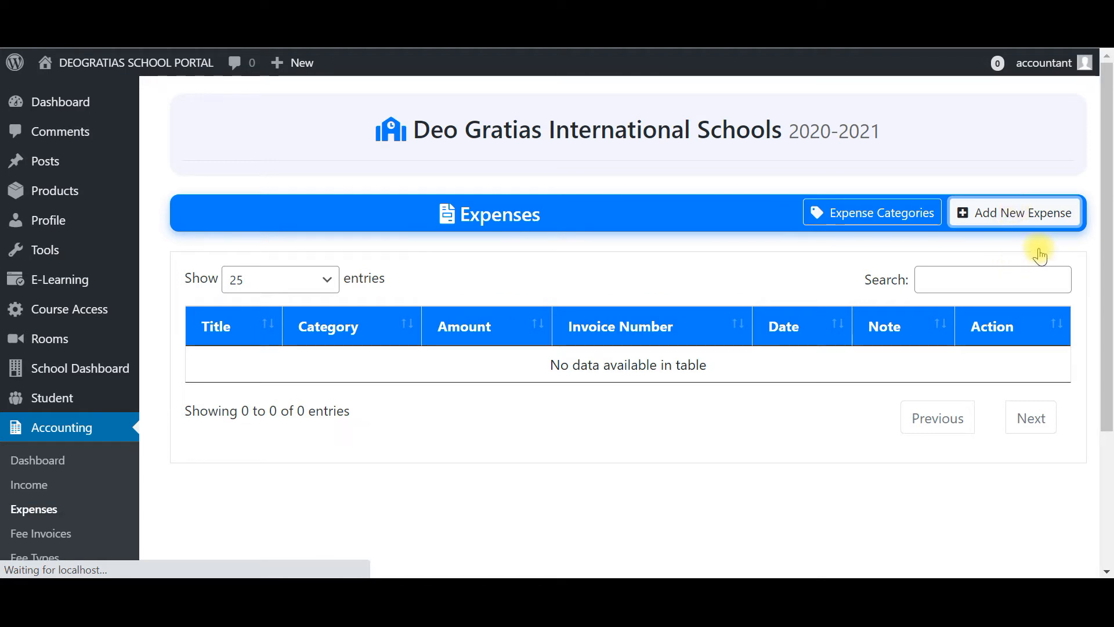
{"action": "scroll", "coordinate": [986, 245], "scroll_direction": "down", "scroll_amount": 1}
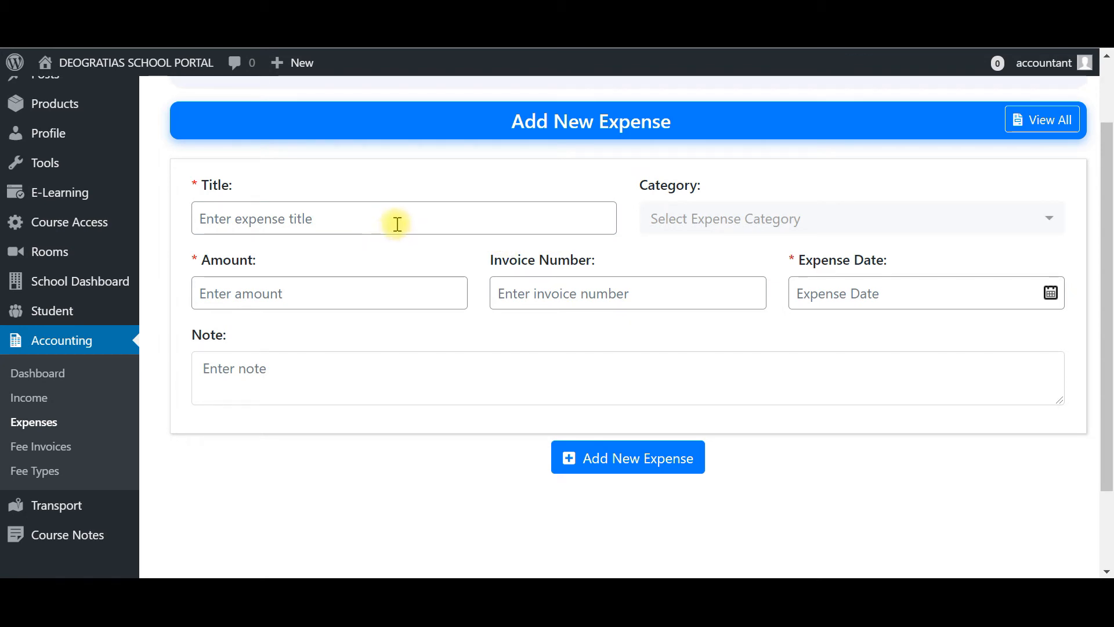
{"action": "left_click", "coordinate": [682, 218]}
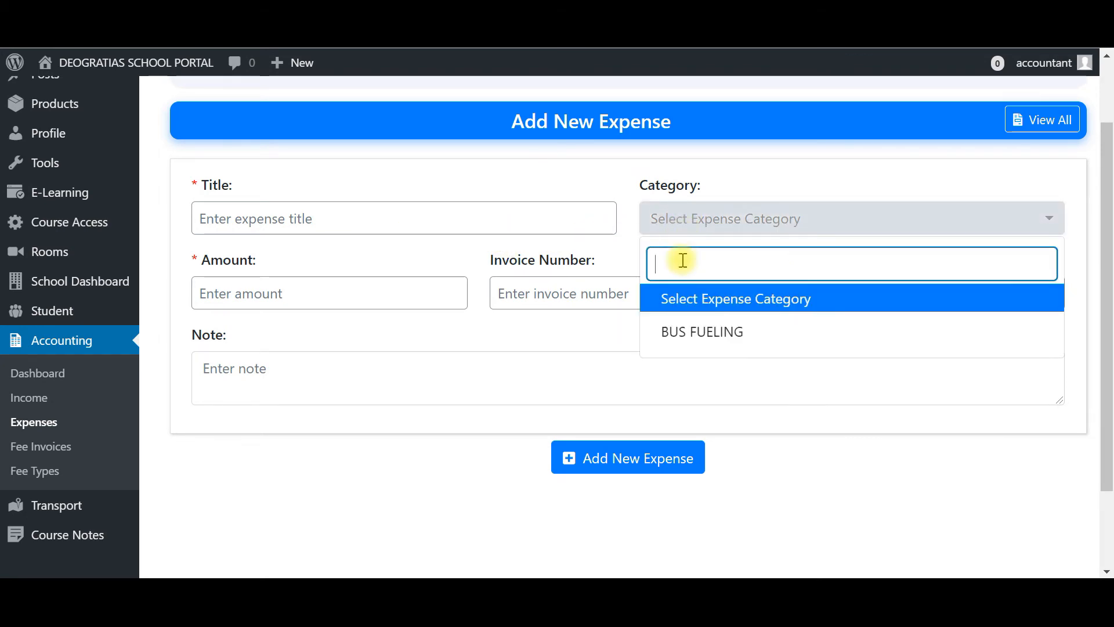
{"action": "left_click", "coordinate": [687, 334]}
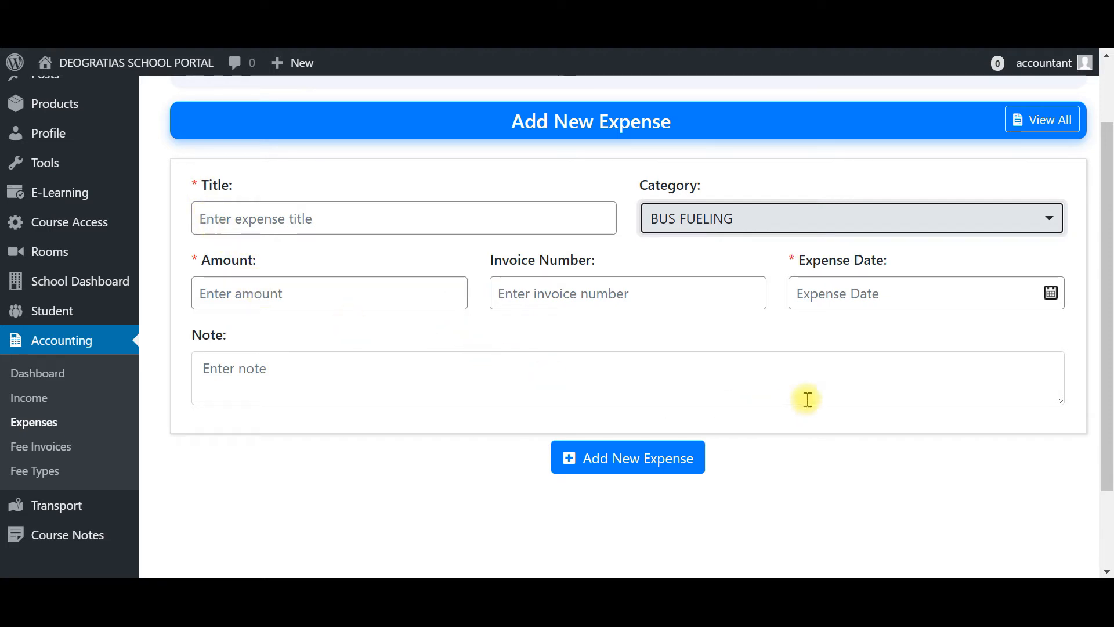
- Go through the expense date and note fields and the Add New Expense button of the expense form
{"action": "left_click", "coordinate": [829, 296]}
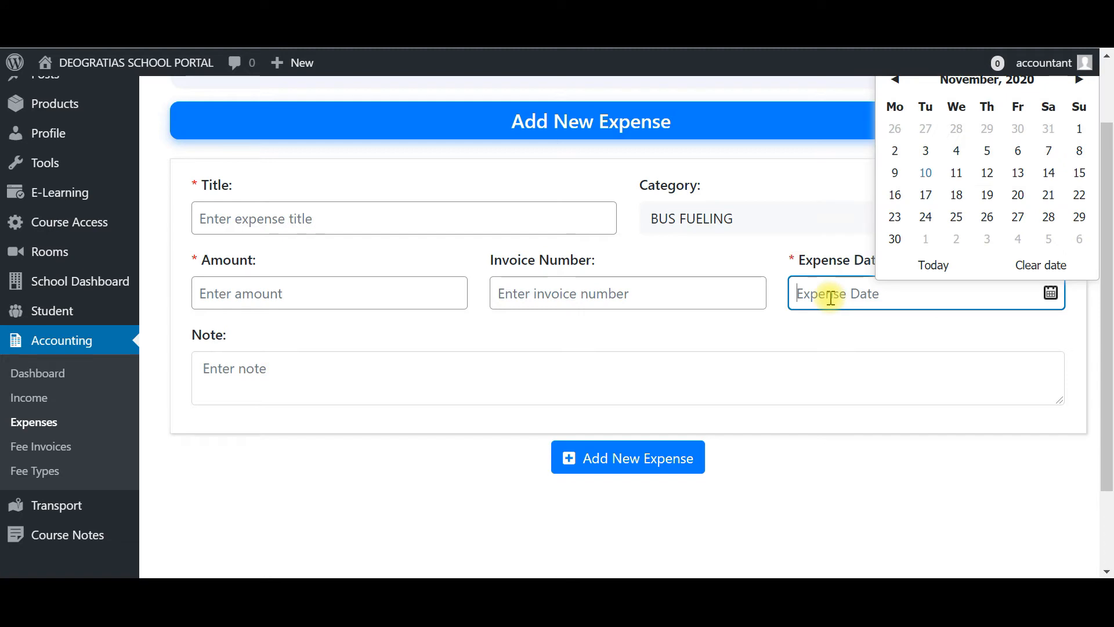
{"action": "left_click", "coordinate": [363, 375]}
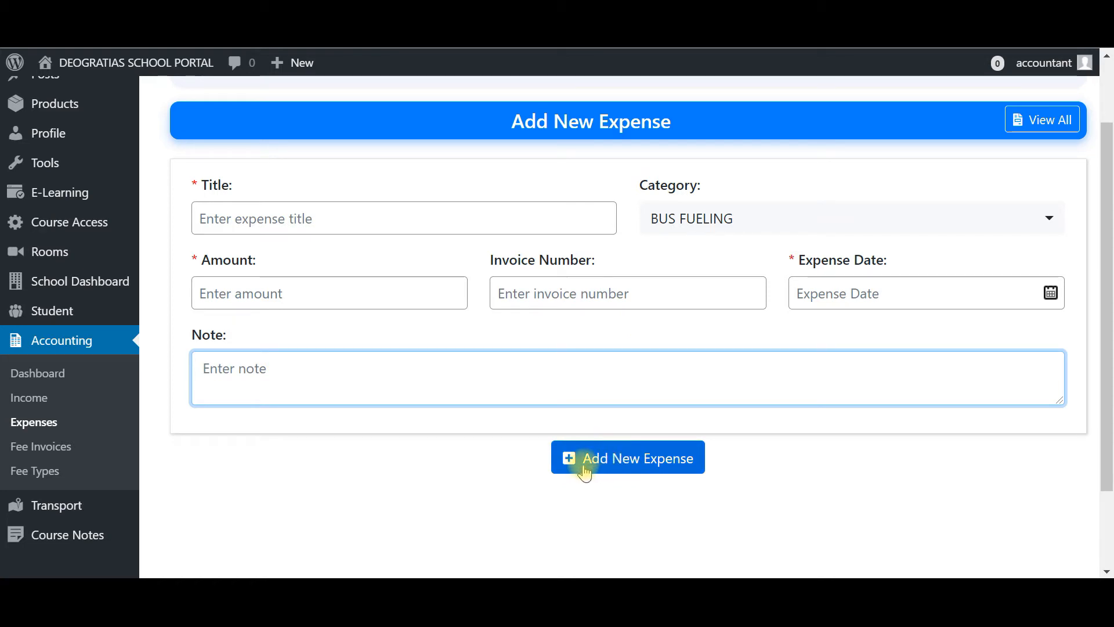
{"action": "left_click", "coordinate": [399, 463]}
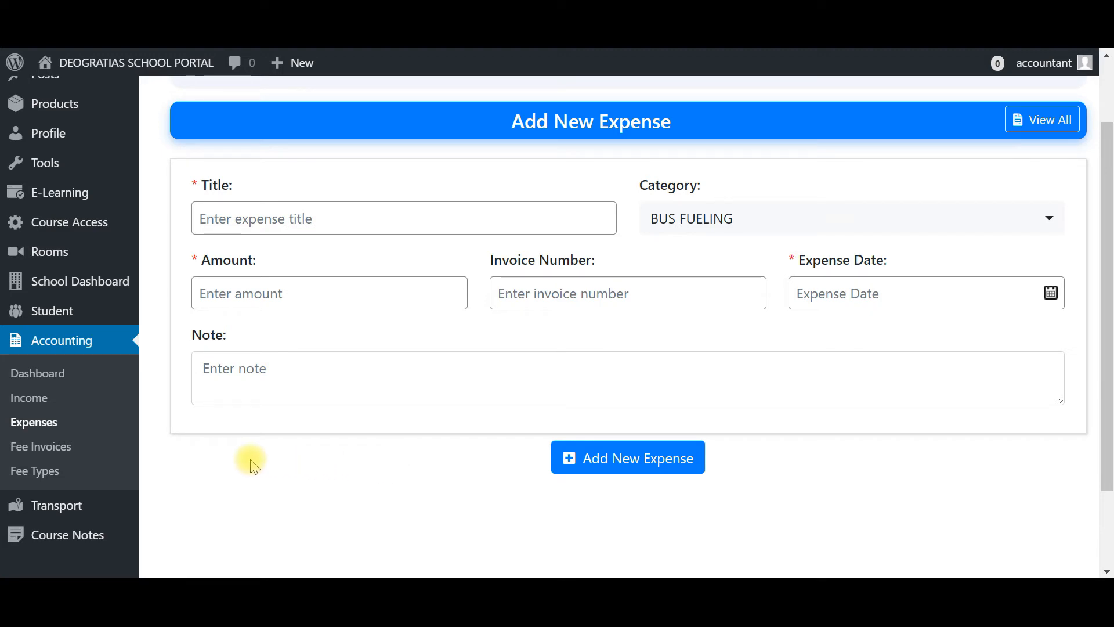
- Open Fee Invoices and review the student fee invoices table and payment summary
{"action": "left_click", "coordinate": [45, 454]}
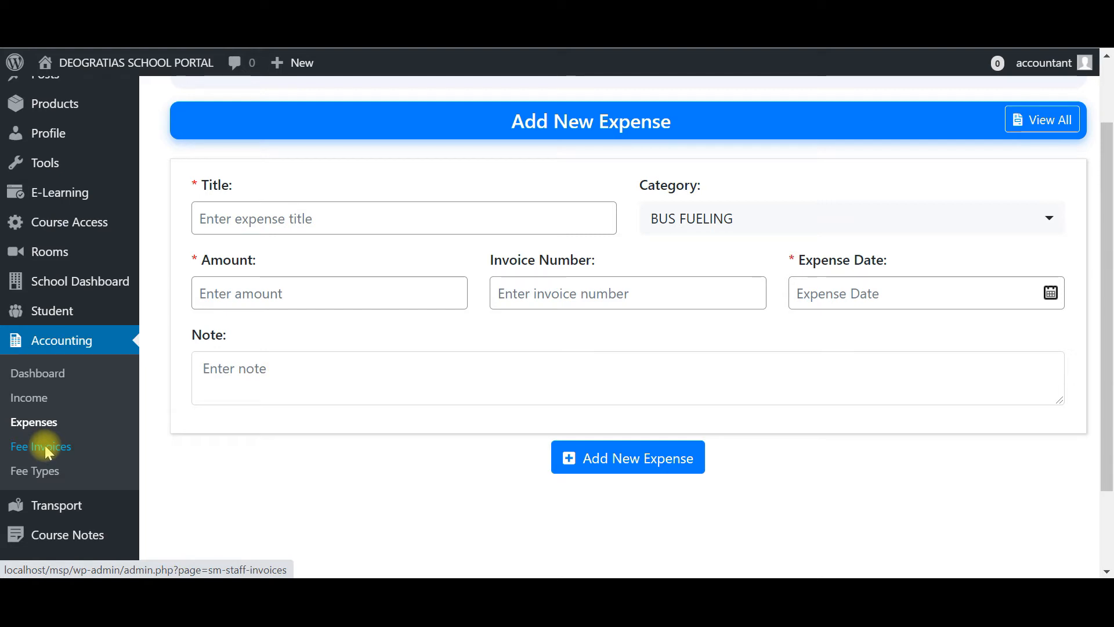
{"action": "left_click", "coordinate": [44, 449]}
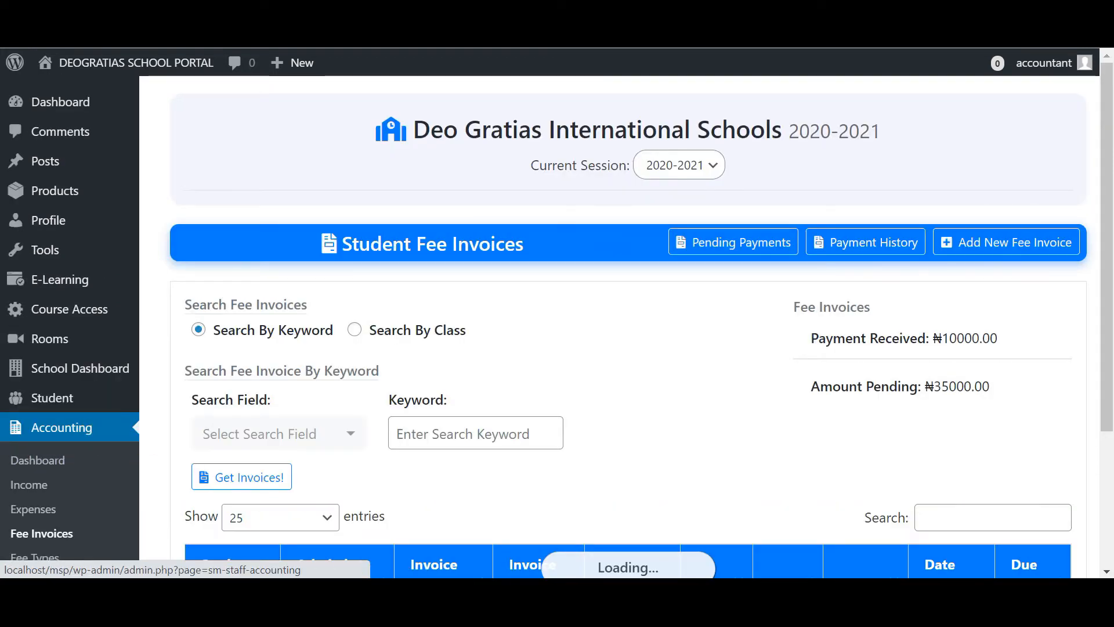
{"action": "scroll", "coordinate": [812, 452], "scroll_direction": "down", "scroll_amount": 2}
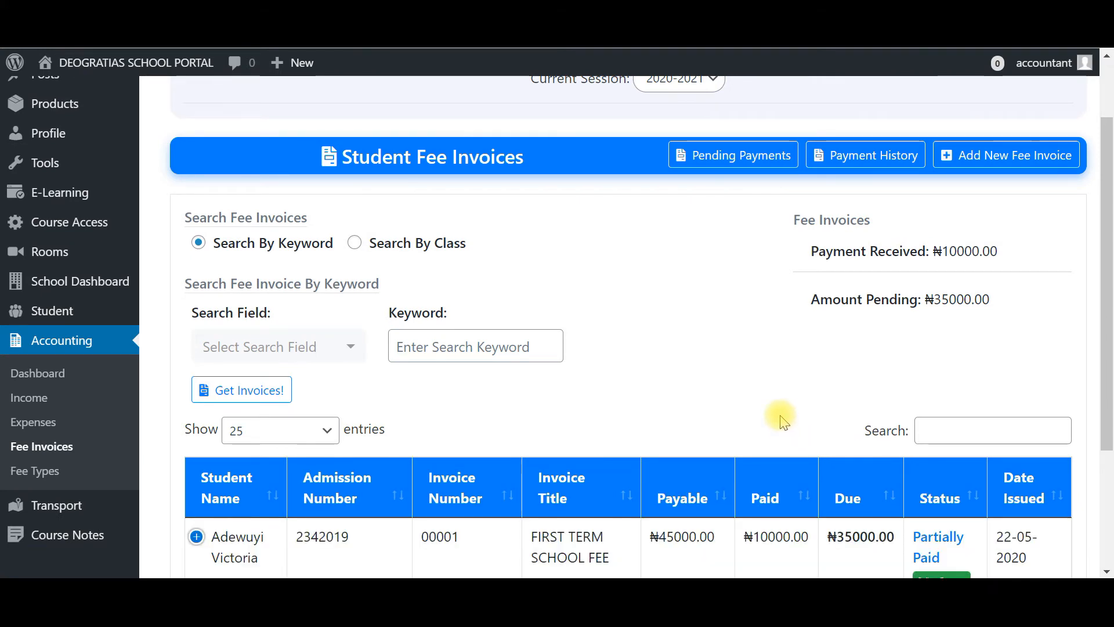
{"action": "scroll", "coordinate": [780, 422], "scroll_direction": "down", "scroll_amount": 2}
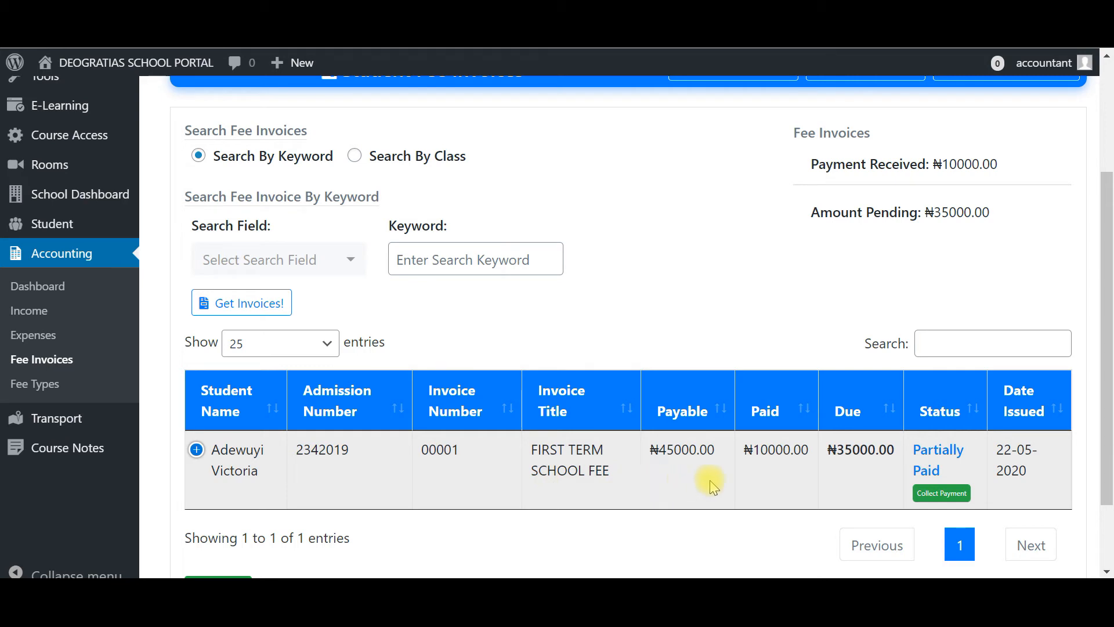
{"action": "scroll", "coordinate": [769, 496], "scroll_direction": "up", "scroll_amount": 2}
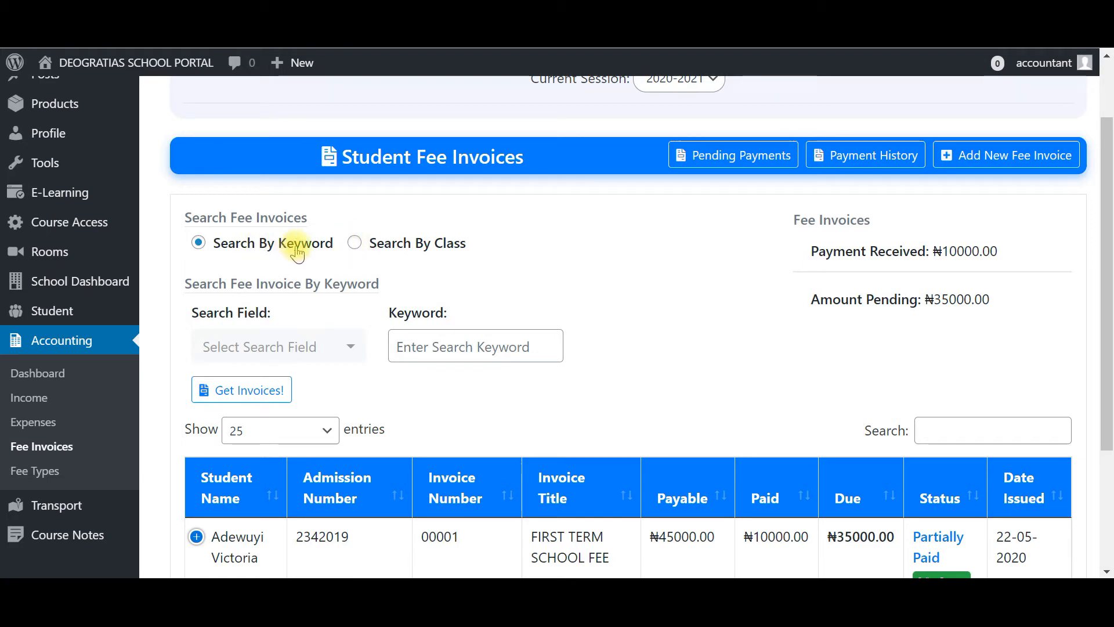
- Switch the fee invoice search to Search By Class and open the class list
{"action": "left_click", "coordinate": [351, 245]}
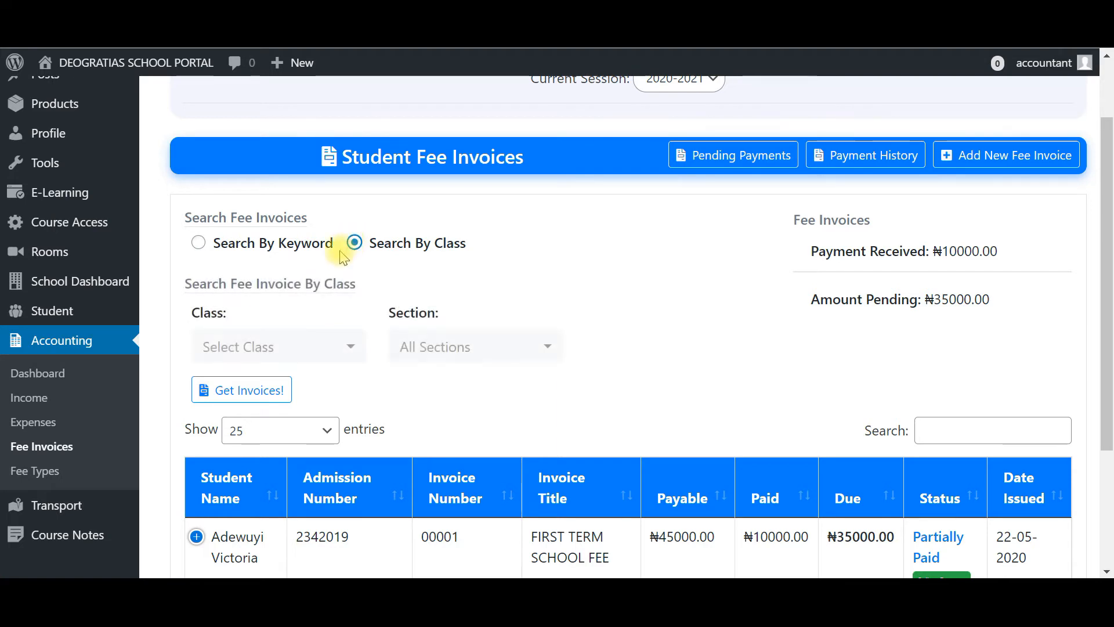
{"action": "left_click", "coordinate": [242, 351]}
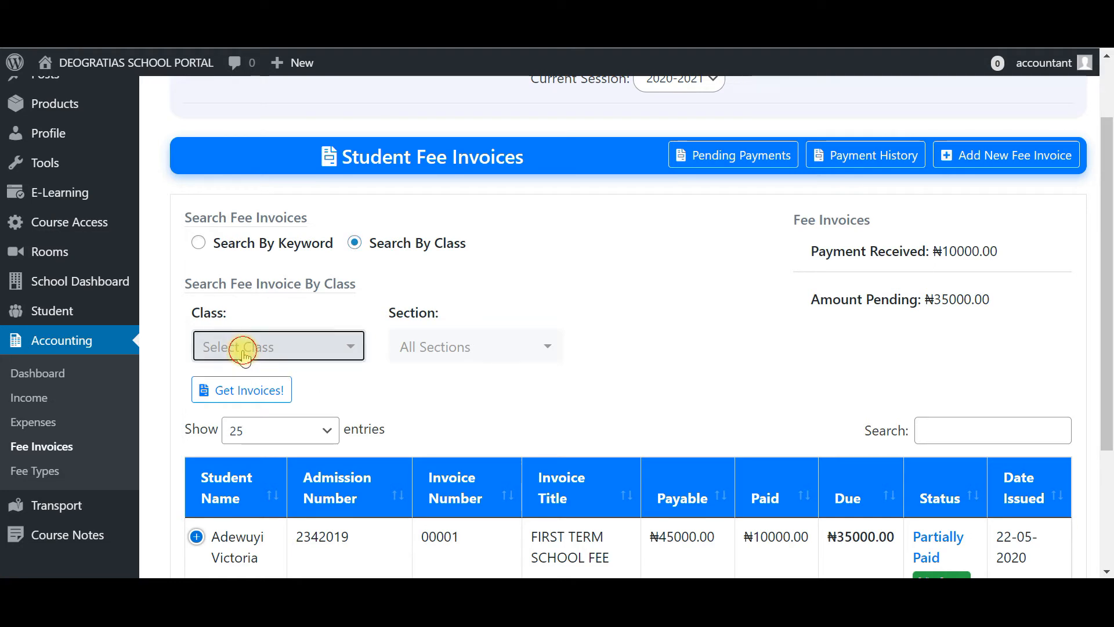
{"action": "left_click", "coordinate": [784, 415]}
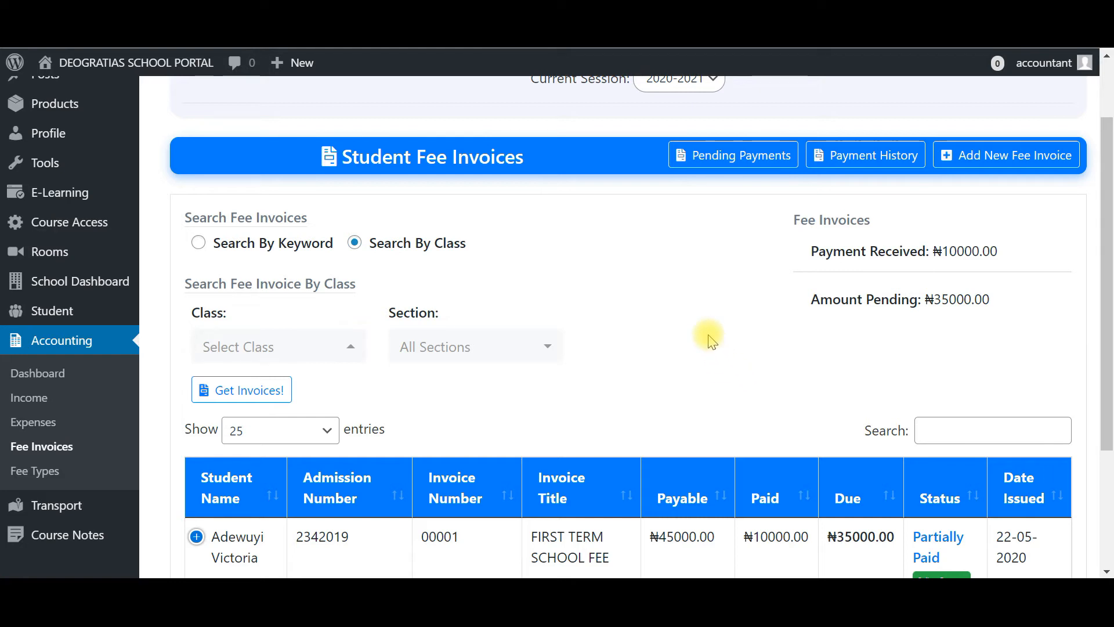
- Open the Add New Fee Invoice form and examine its class, student and invoice detail fields
{"action": "left_click", "coordinate": [1005, 167]}
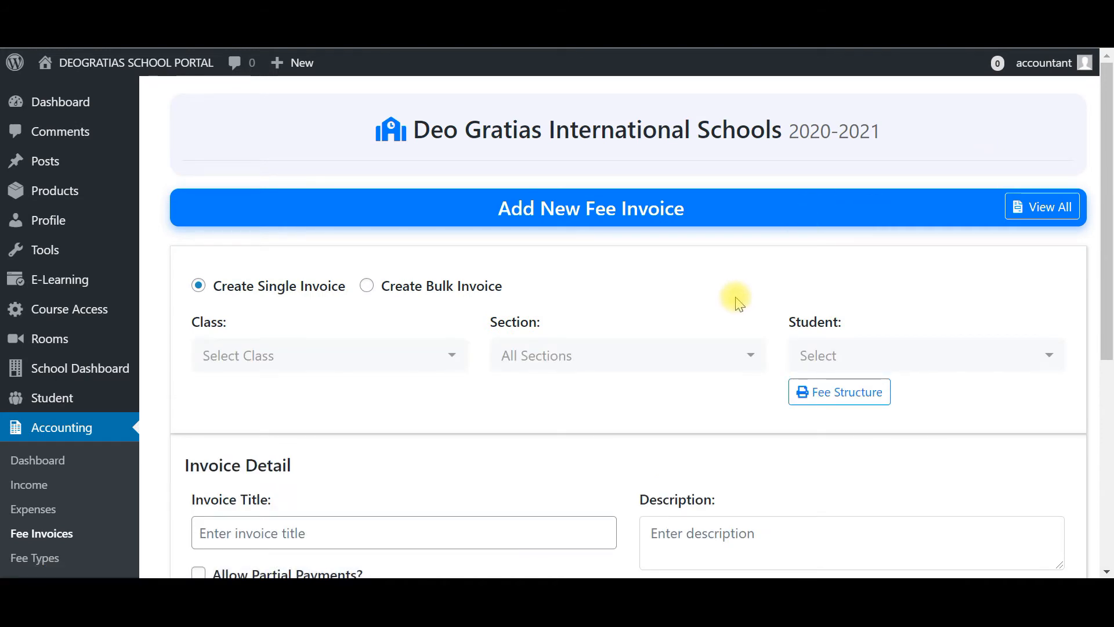
{"action": "scroll", "coordinate": [734, 303], "scroll_direction": "down", "scroll_amount": 1}
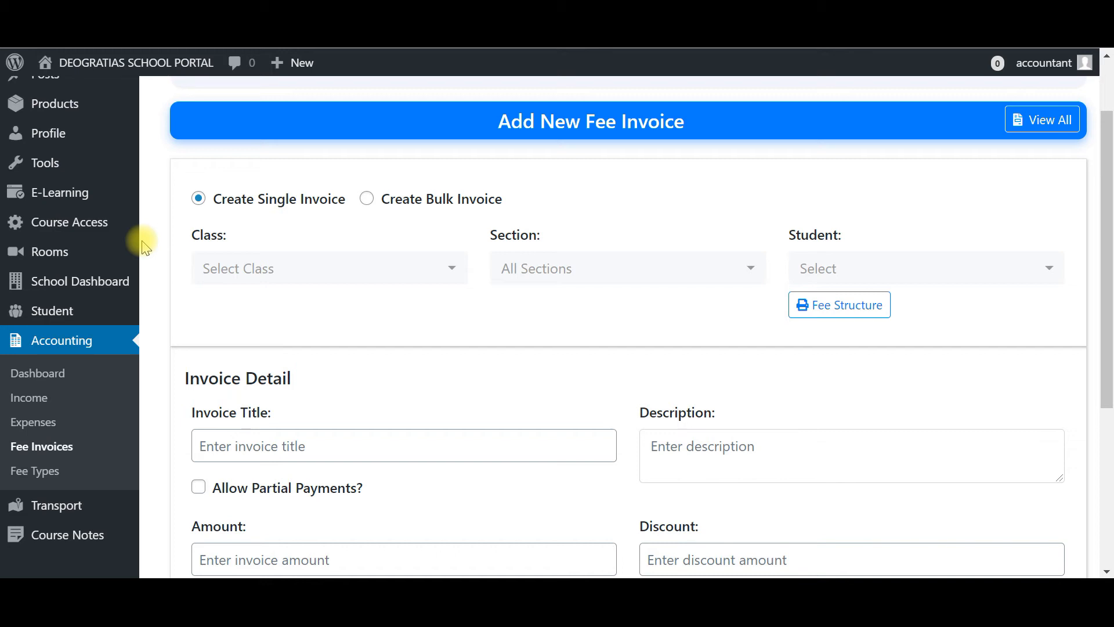
{"action": "mouse_move", "coordinate": [136, 249]}
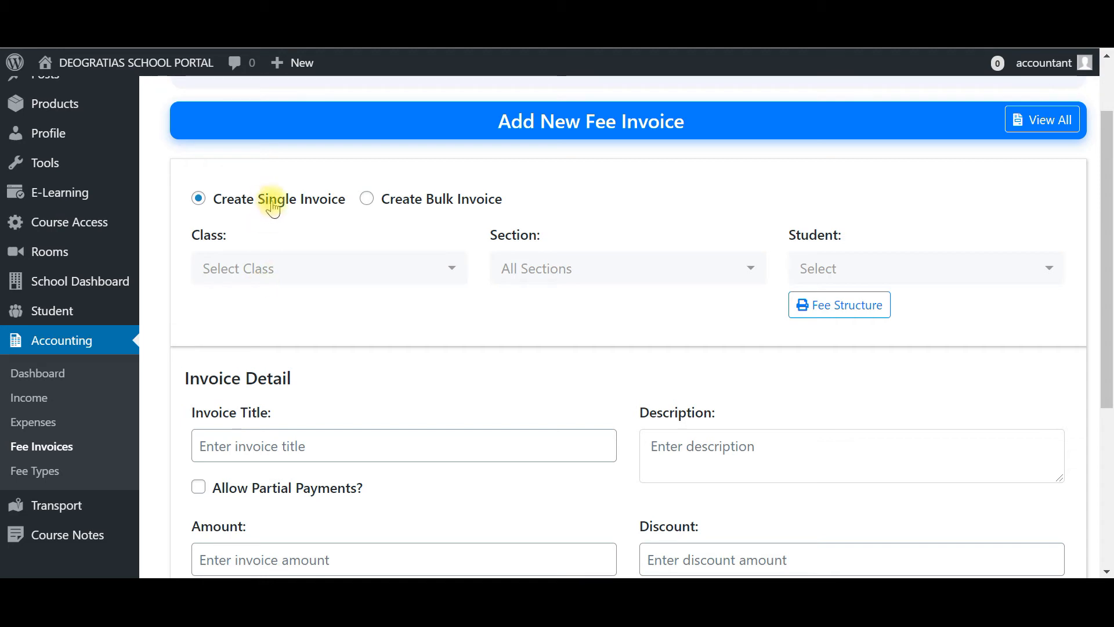
{"action": "left_click", "coordinate": [288, 269]}
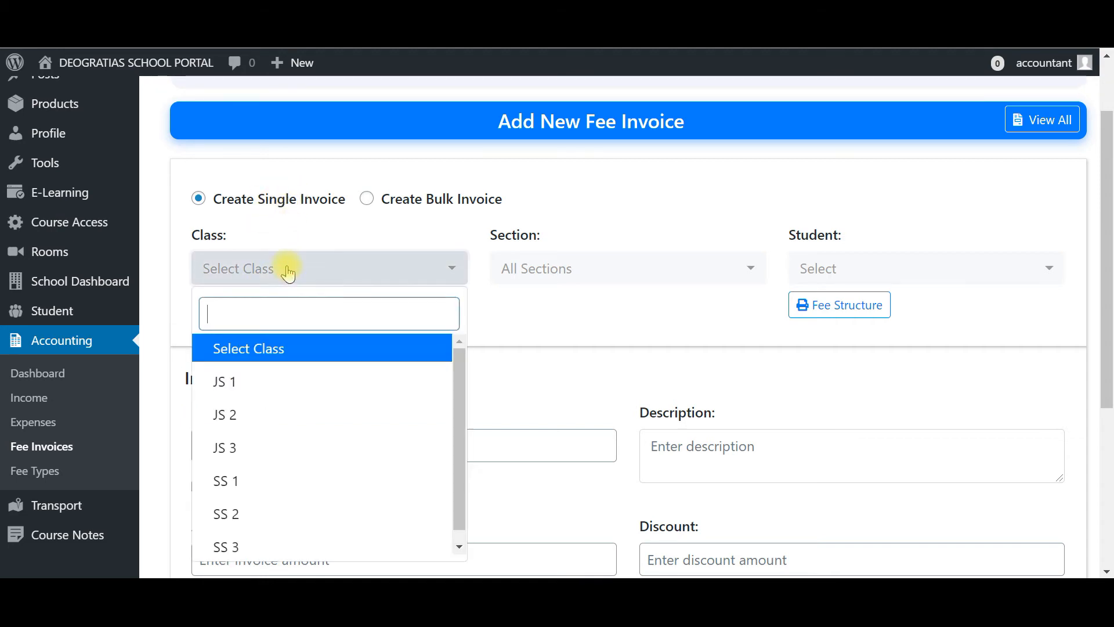
{"action": "left_click", "coordinate": [552, 319]}
{"action": "left_click", "coordinate": [904, 278]}
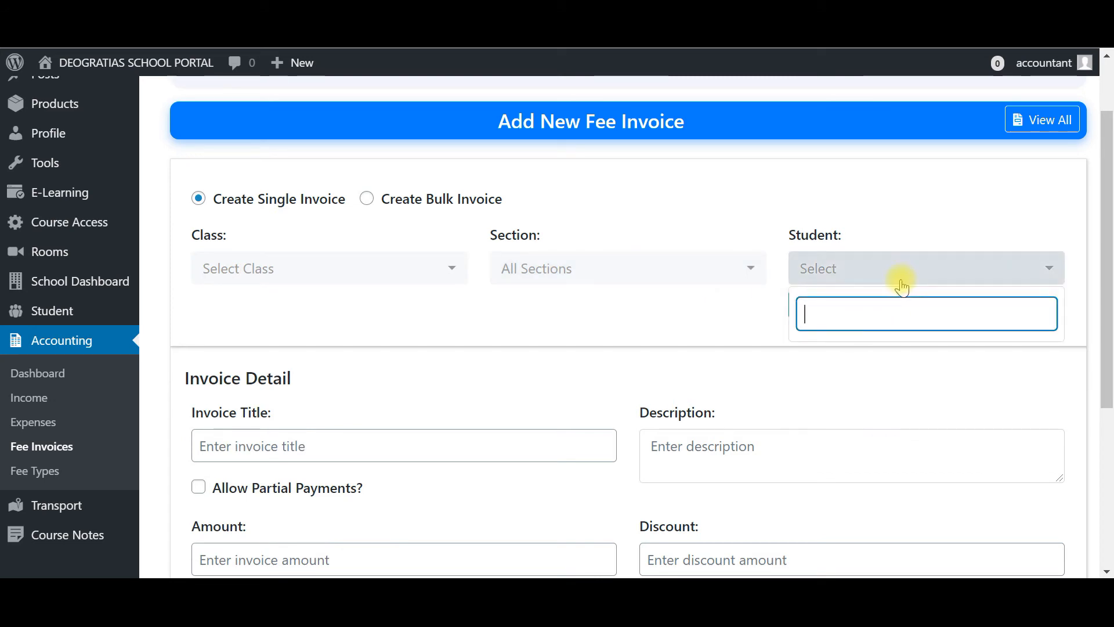
{"action": "left_click", "coordinate": [684, 323]}
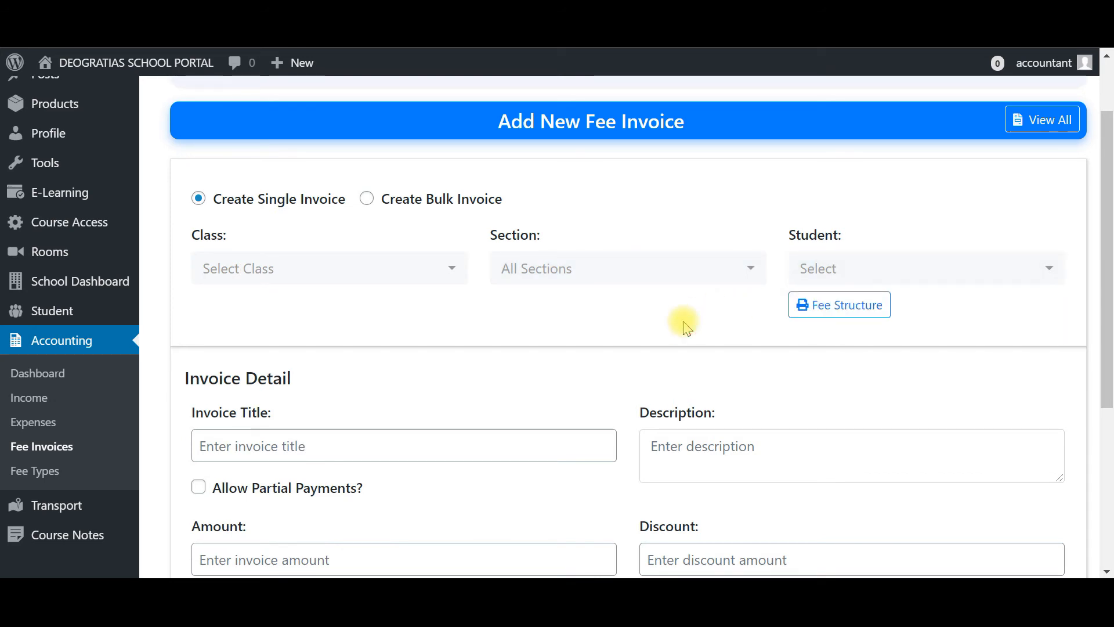
{"action": "scroll", "coordinate": [684, 325], "scroll_direction": "down", "scroll_amount": 5}
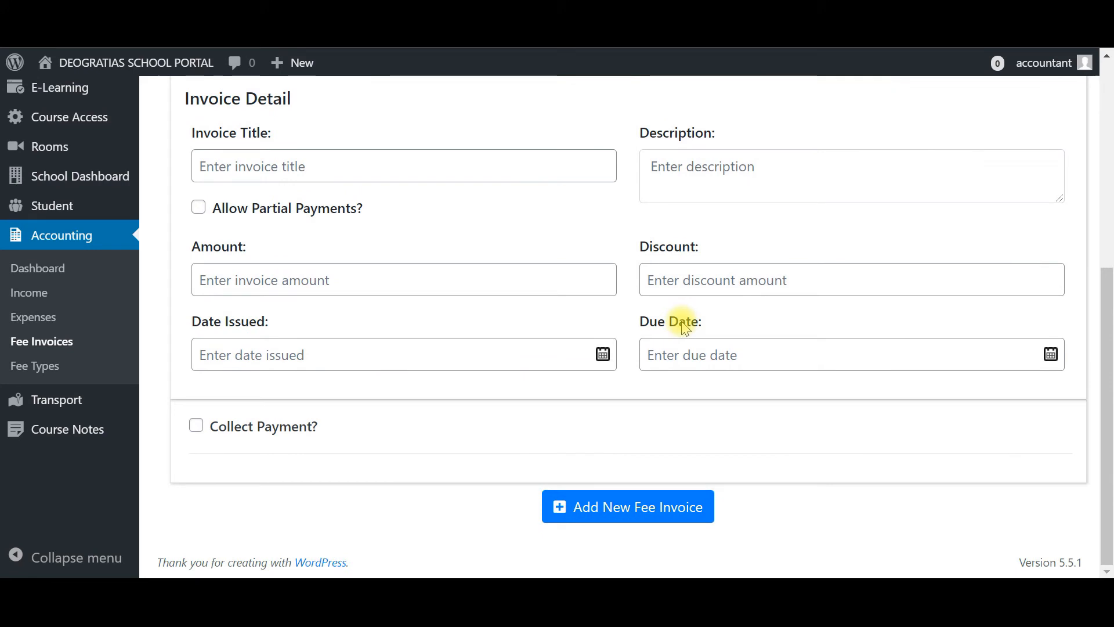
{"action": "scroll", "coordinate": [684, 325], "scroll_direction": "up", "scroll_amount": 2}
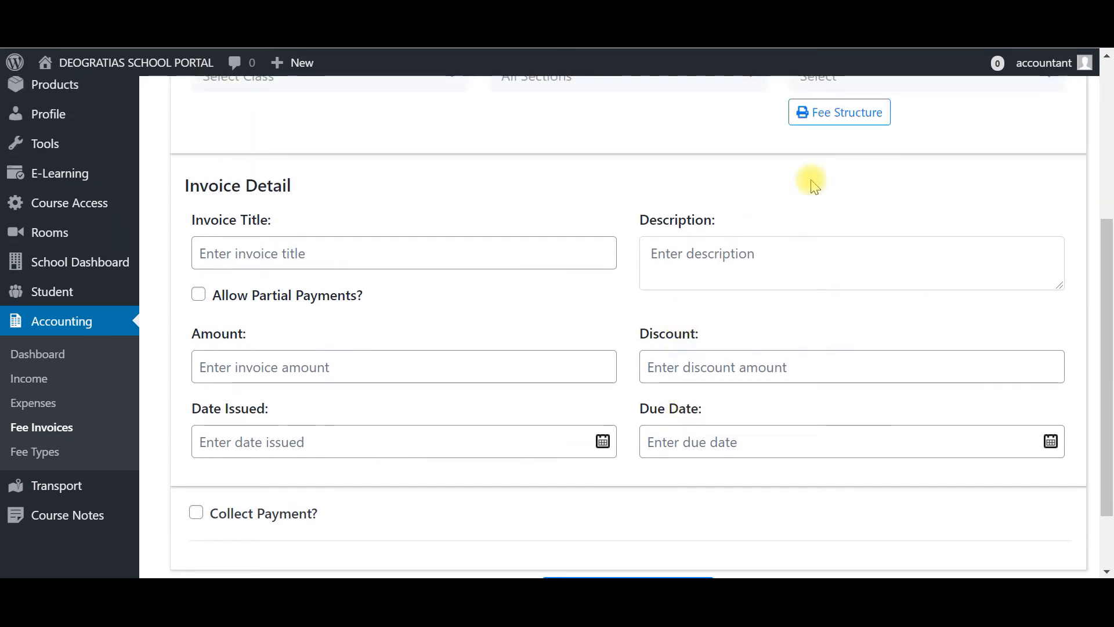
{"action": "scroll", "coordinate": [811, 180], "scroll_direction": "up", "scroll_amount": 3}
{"action": "scroll", "coordinate": [694, 241], "scroll_direction": "down", "scroll_amount": 3}
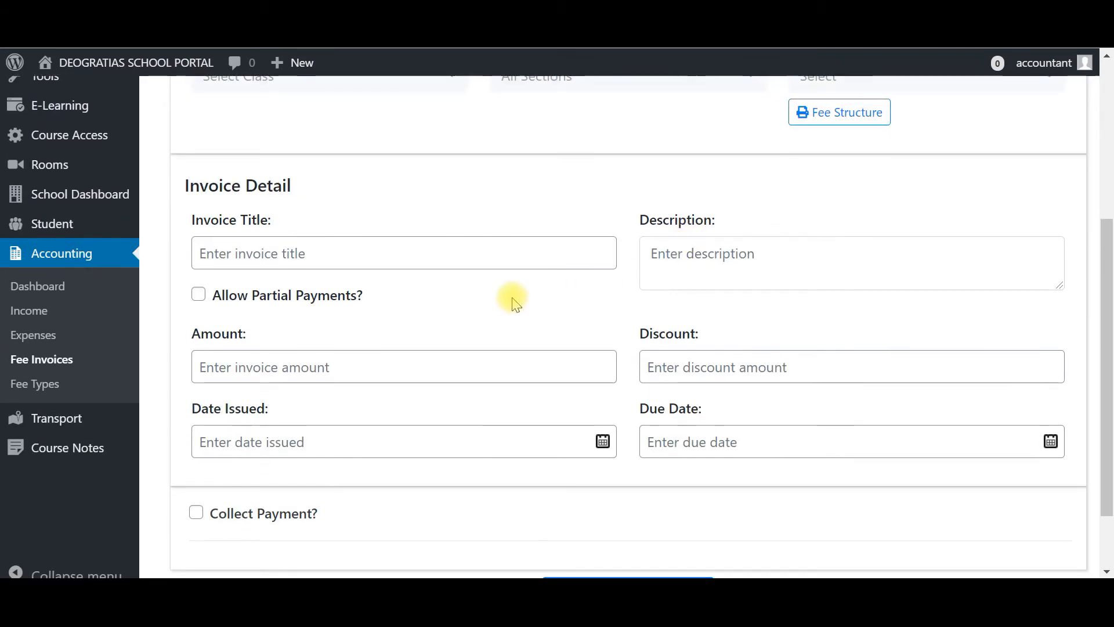
- Set the invoice title to FIRST TERM SCHOOL FEE 2020/2021 SESSION from the suggested entry
{"action": "scroll", "coordinate": [513, 301], "scroll_direction": "down", "scroll_amount": 2}
{"action": "left_click", "coordinate": [249, 164]}
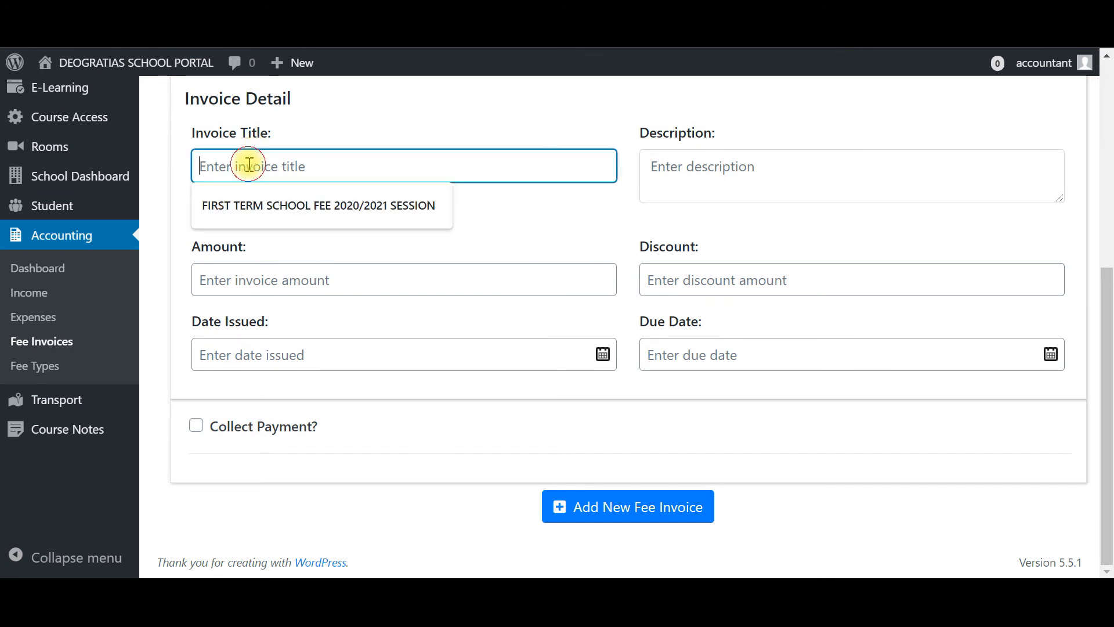
{"action": "left_click", "coordinate": [297, 206]}
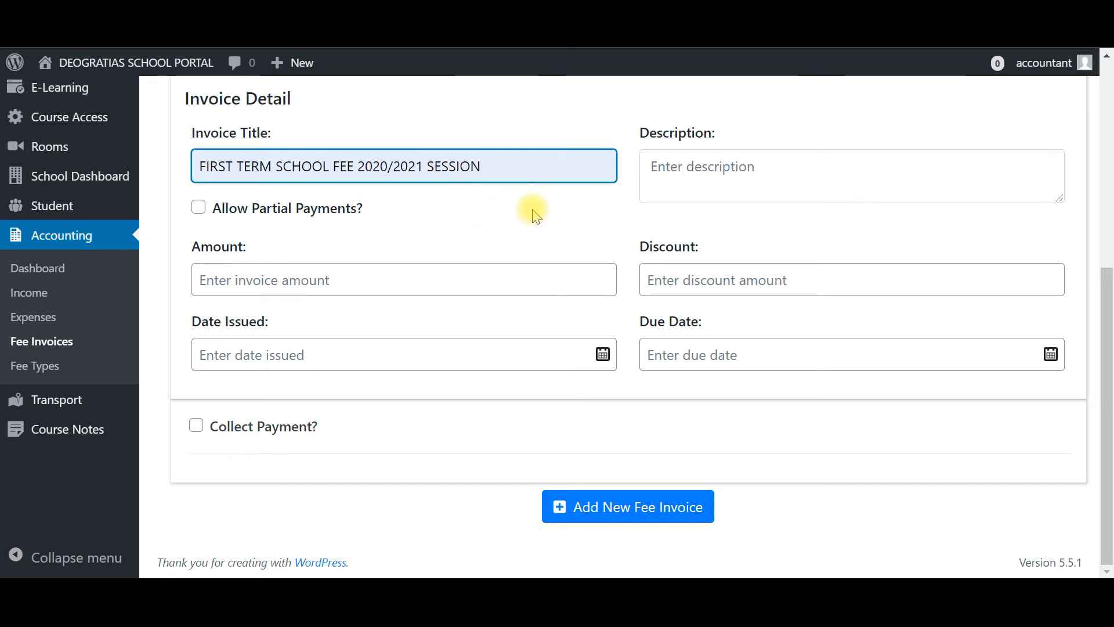
- Go through the description, partial payments, amount, date issued and due date fields of the invoice detail
{"action": "left_click", "coordinate": [702, 192]}
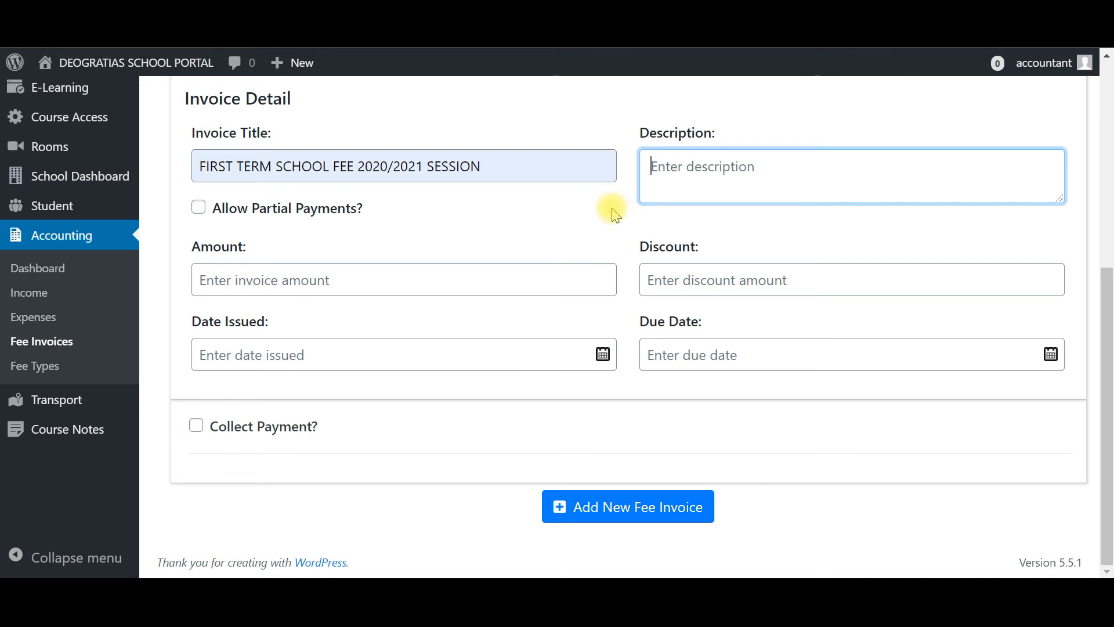
{"action": "left_click", "coordinate": [583, 216]}
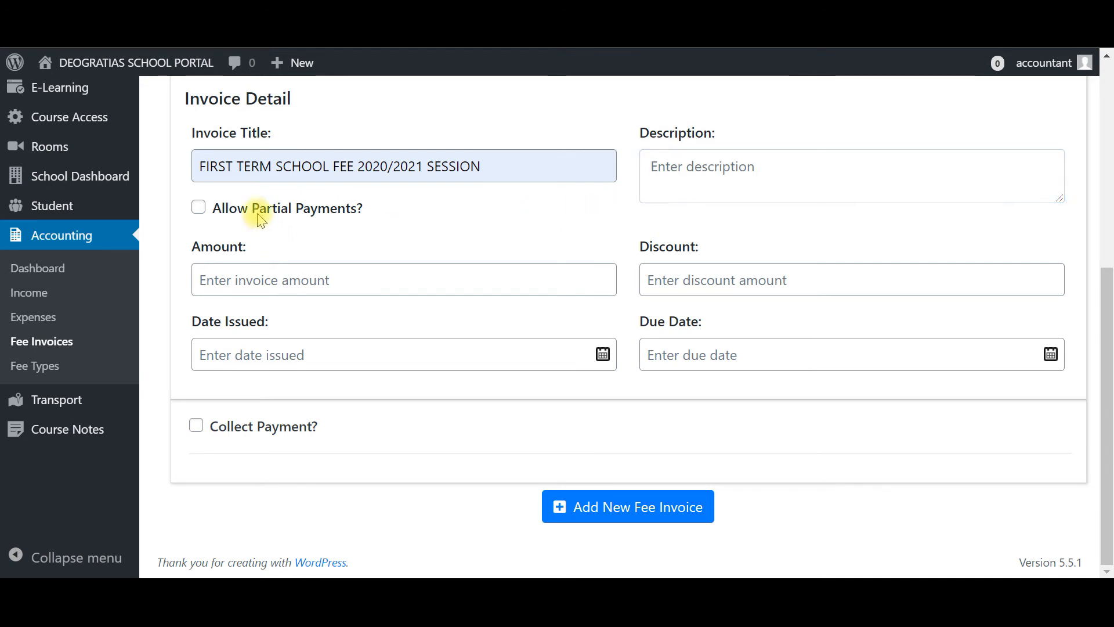
{"action": "left_click", "coordinate": [198, 212]}
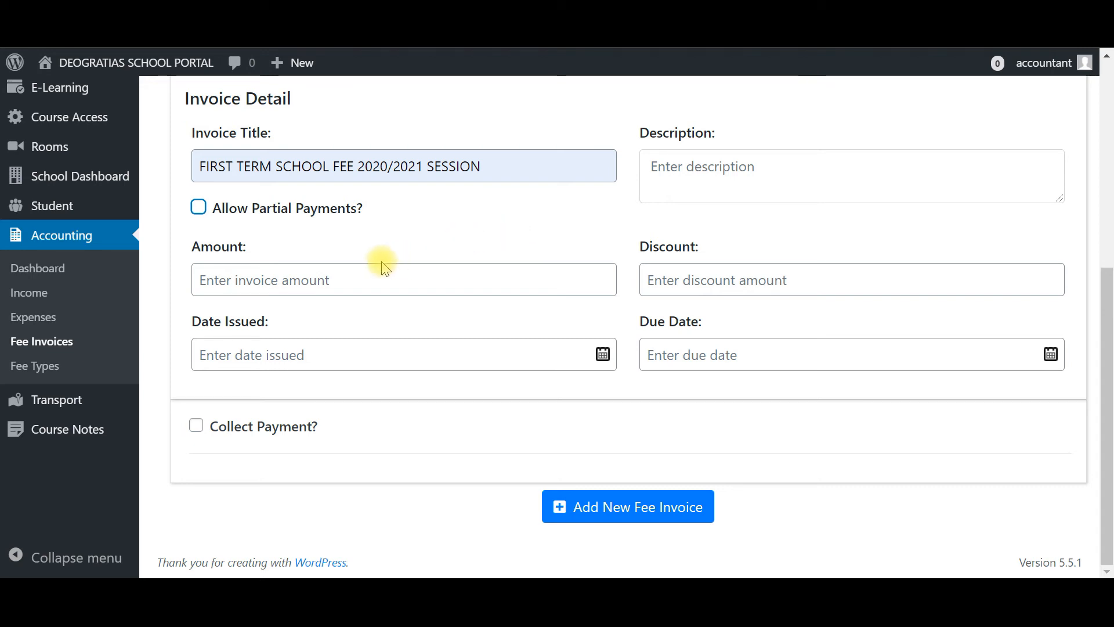
{"action": "left_click", "coordinate": [244, 279]}
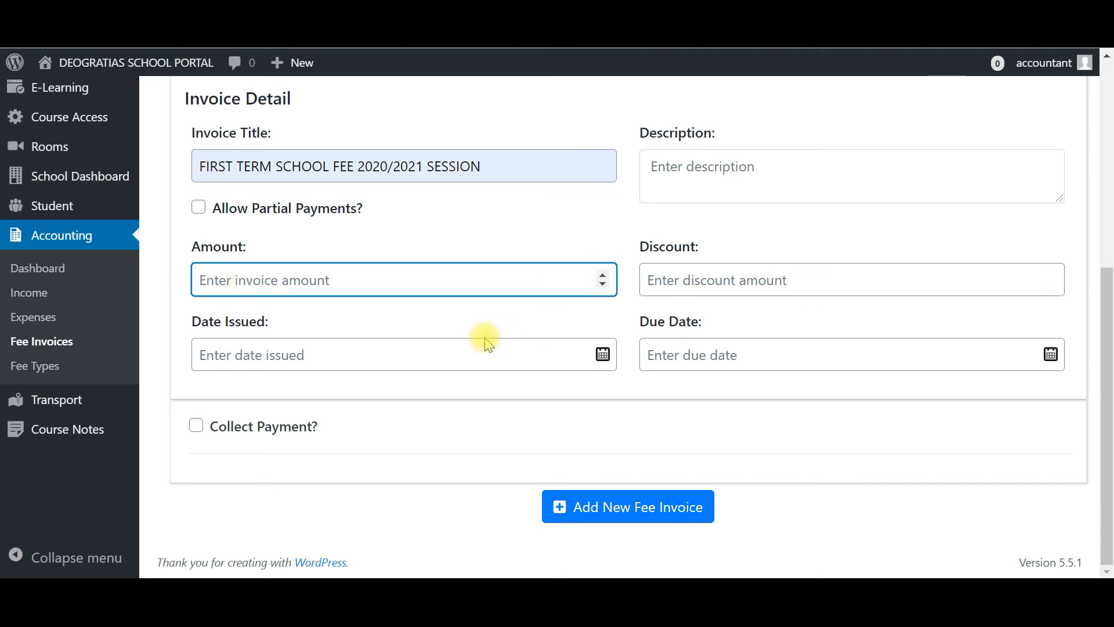
{"action": "left_click", "coordinate": [342, 353]}
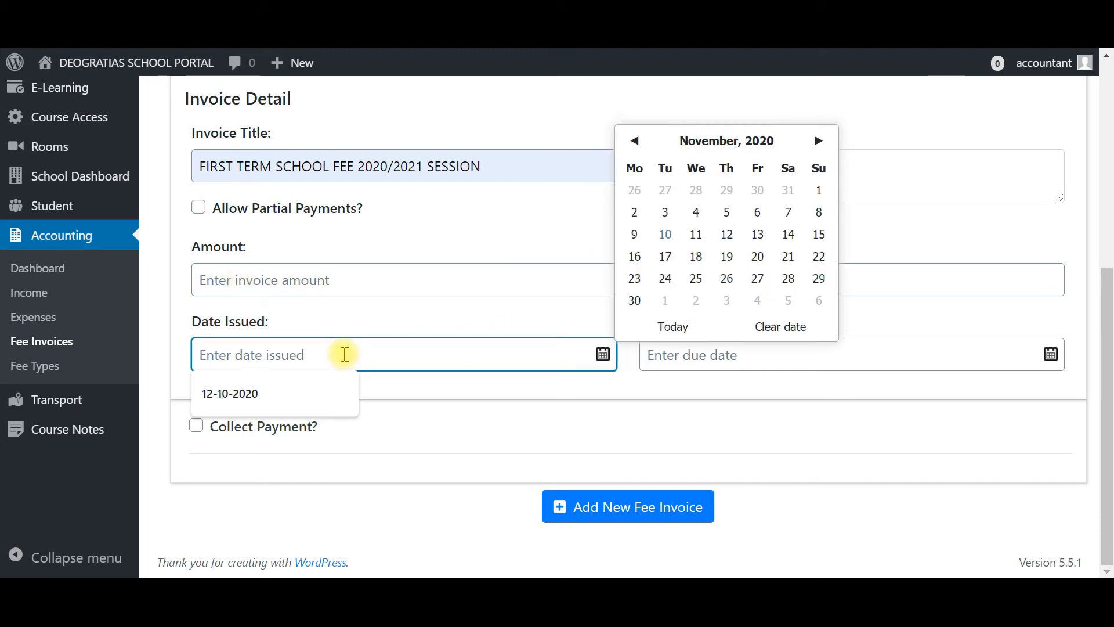
{"action": "left_click", "coordinate": [416, 306]}
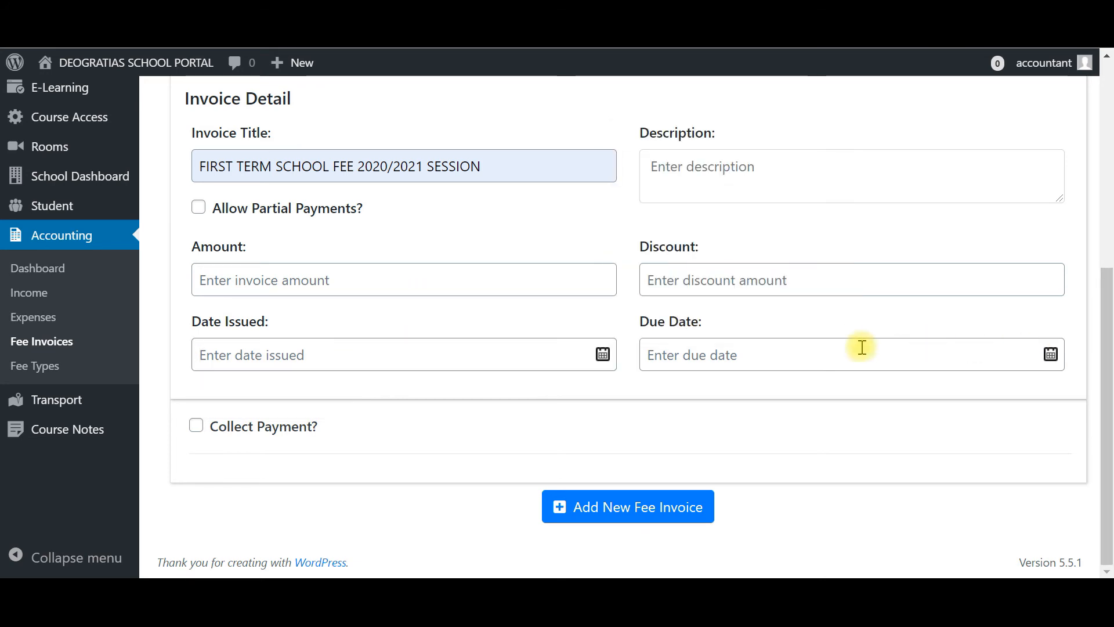
{"action": "left_click", "coordinate": [809, 347]}
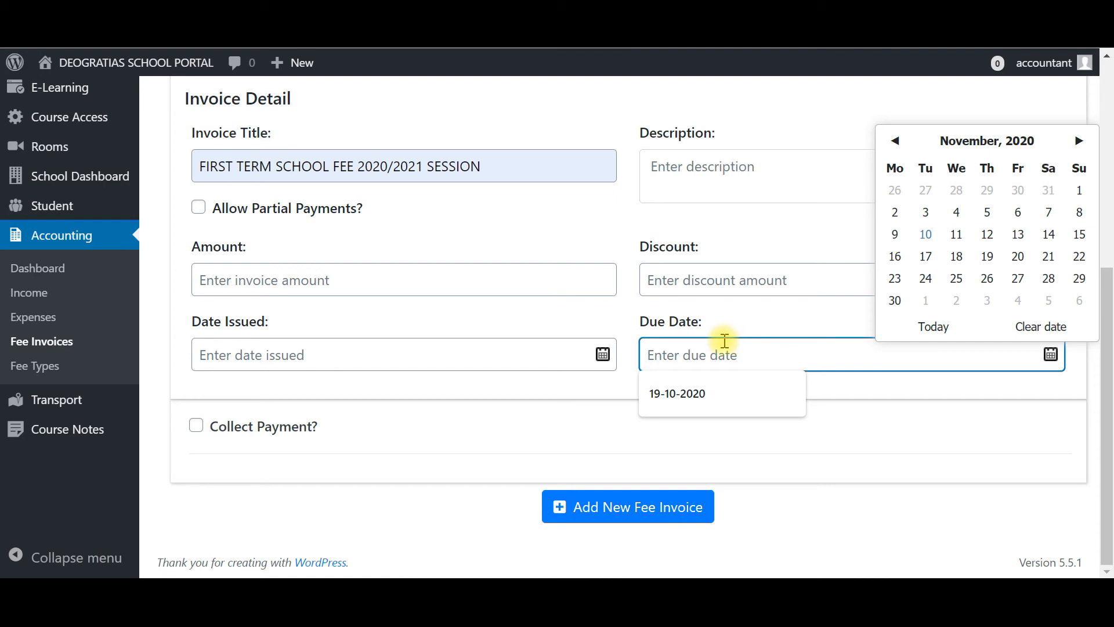
{"action": "left_click", "coordinate": [598, 329]}
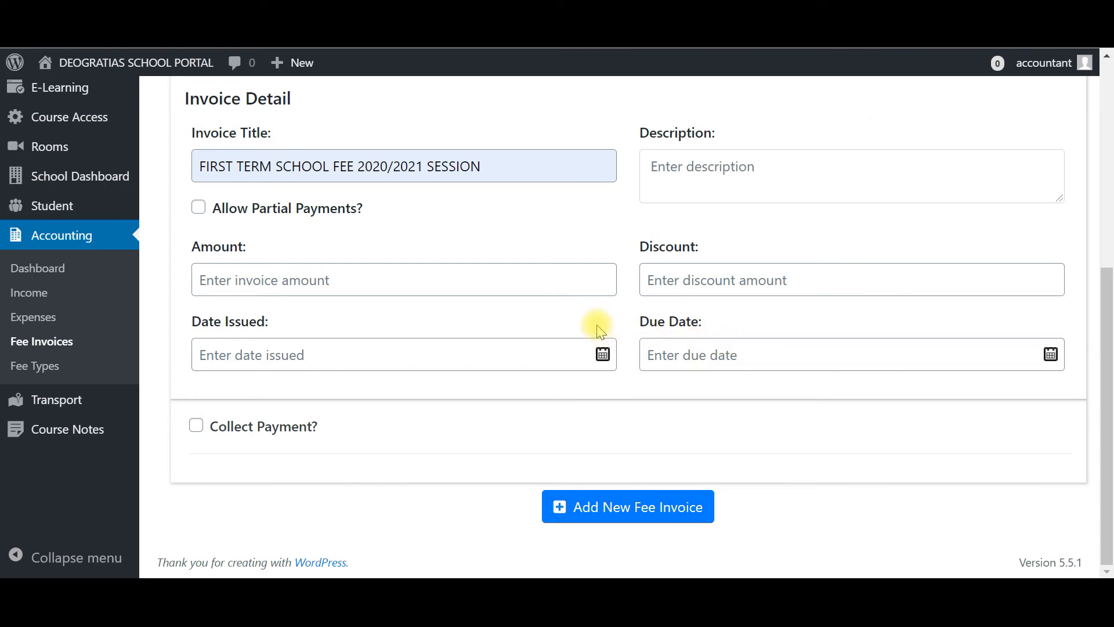
- Switch the form to Create Bulk Invoice and open the class, students and section lists
{"action": "scroll", "coordinate": [597, 328], "scroll_direction": "up", "scroll_amount": 1}
{"action": "scroll", "coordinate": [598, 328], "scroll_direction": "down", "scroll_amount": 1}
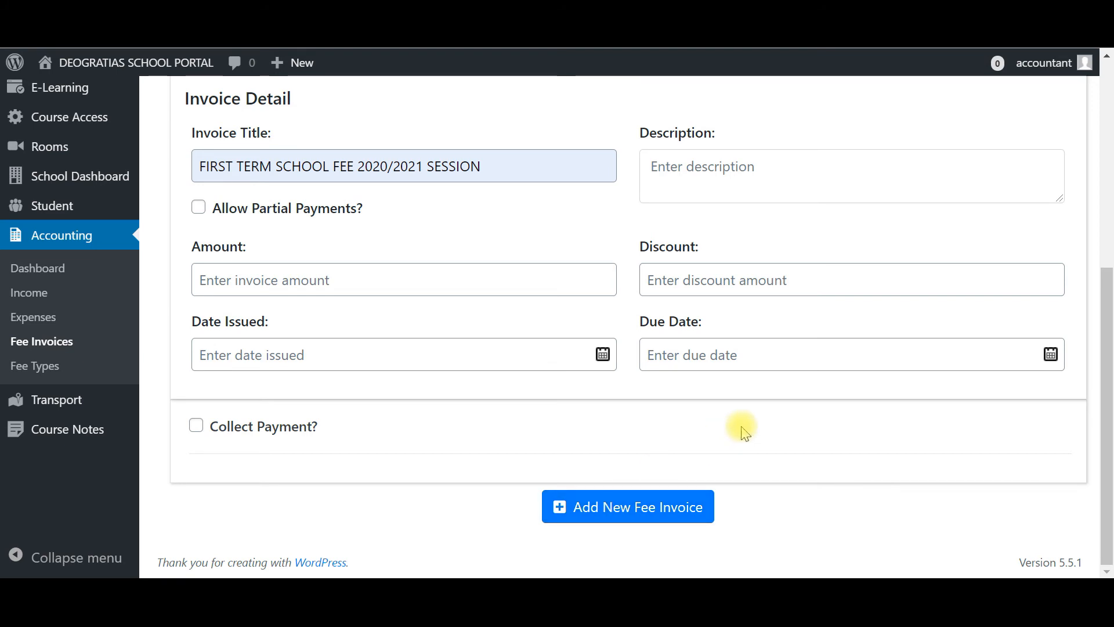
{"action": "scroll", "coordinate": [743, 432], "scroll_direction": "up", "scroll_amount": 2}
{"action": "scroll", "coordinate": [746, 436], "scroll_direction": "down", "scroll_amount": 1}
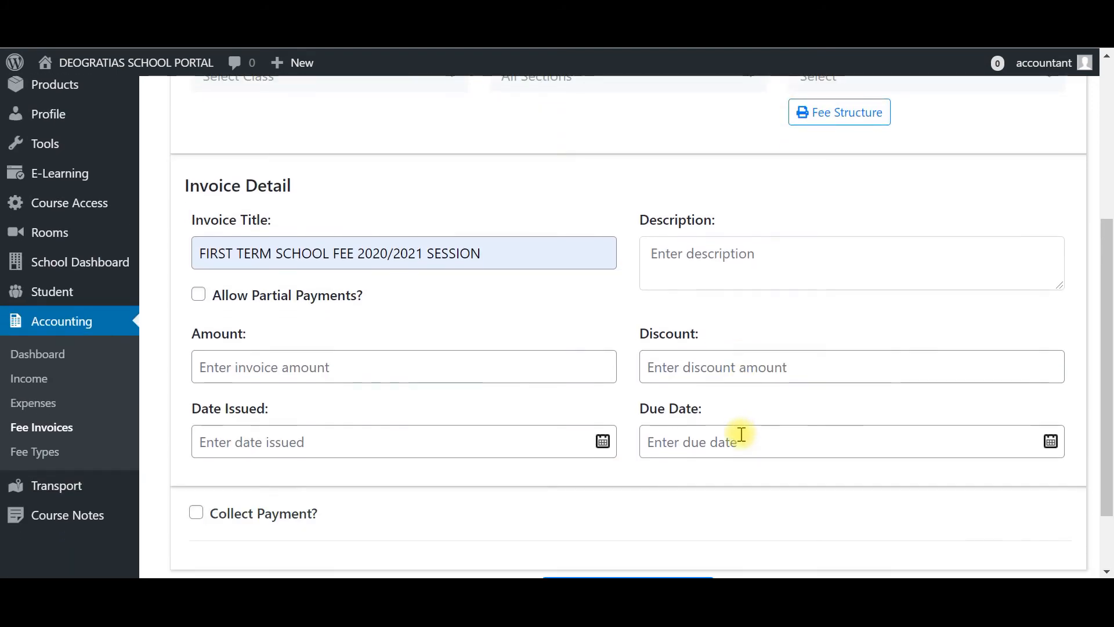
{"action": "scroll", "coordinate": [739, 435], "scroll_direction": "up", "scroll_amount": 2}
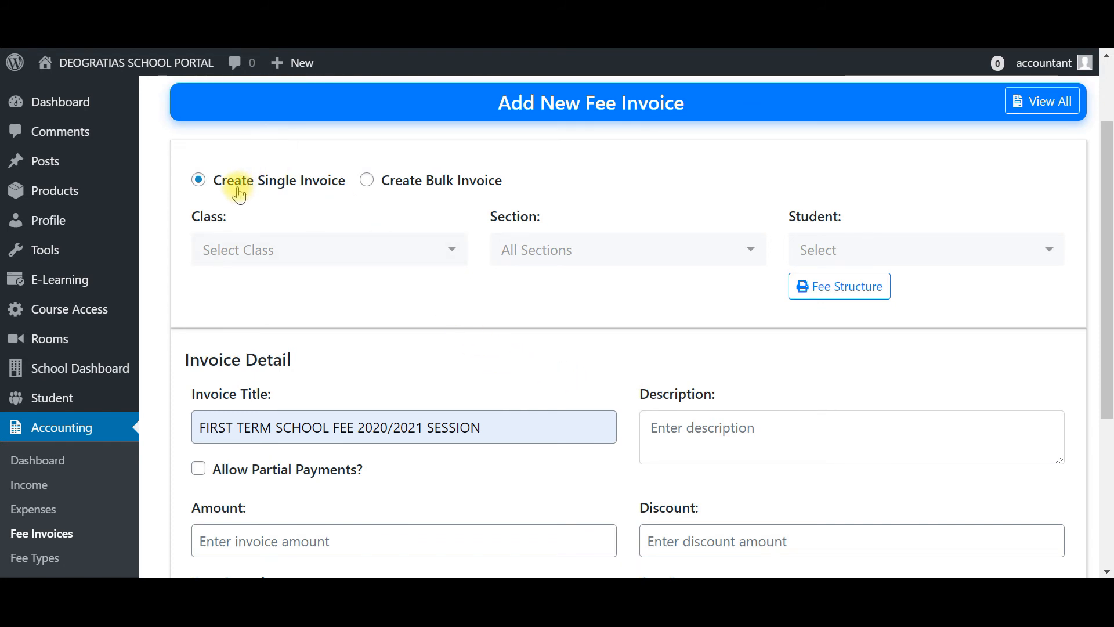
{"action": "left_click", "coordinate": [366, 181]}
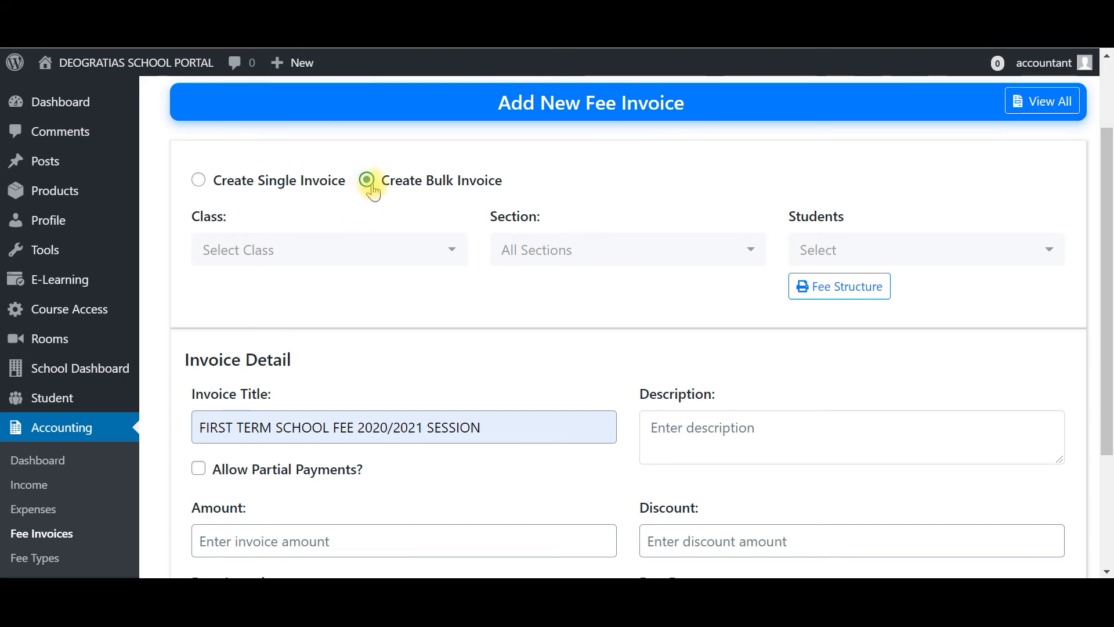
{"action": "left_click", "coordinate": [346, 248]}
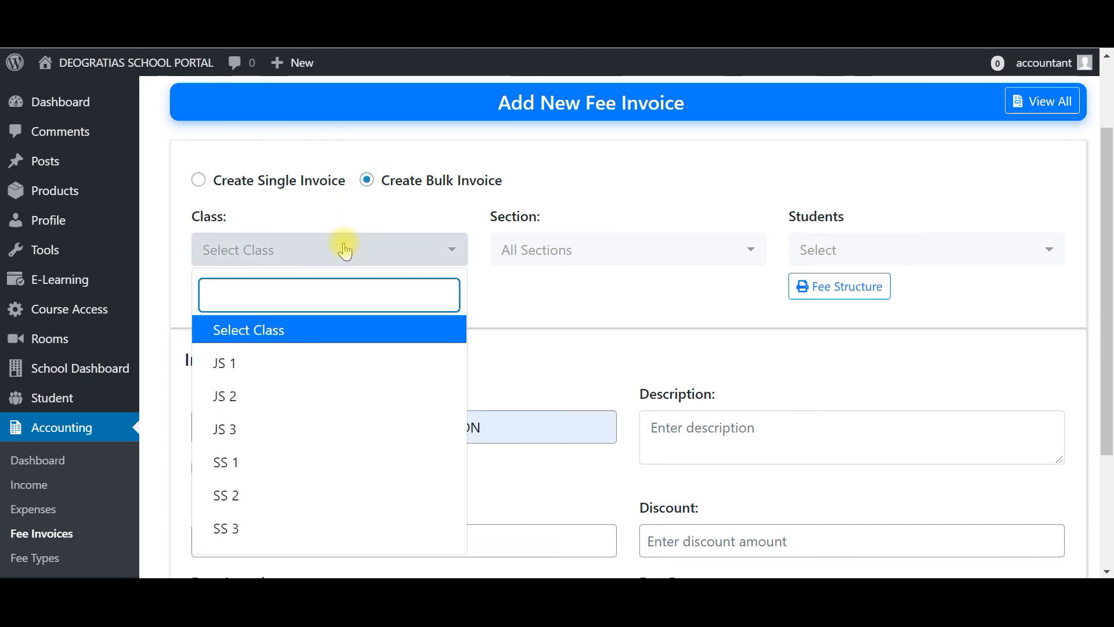
{"action": "left_click", "coordinate": [809, 244]}
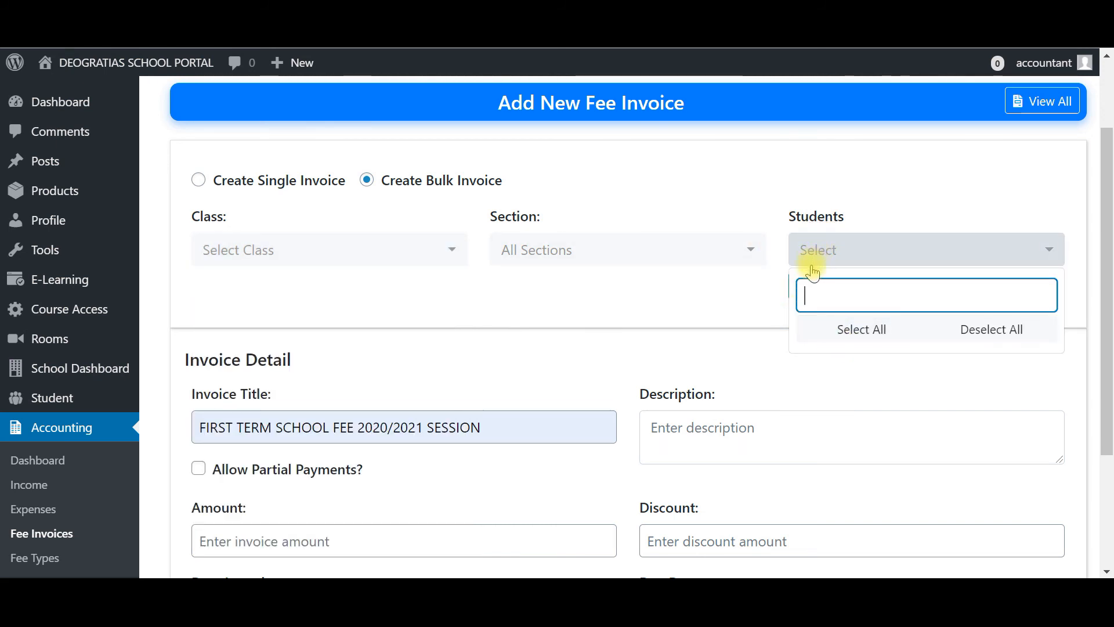
{"action": "left_click", "coordinate": [617, 263]}
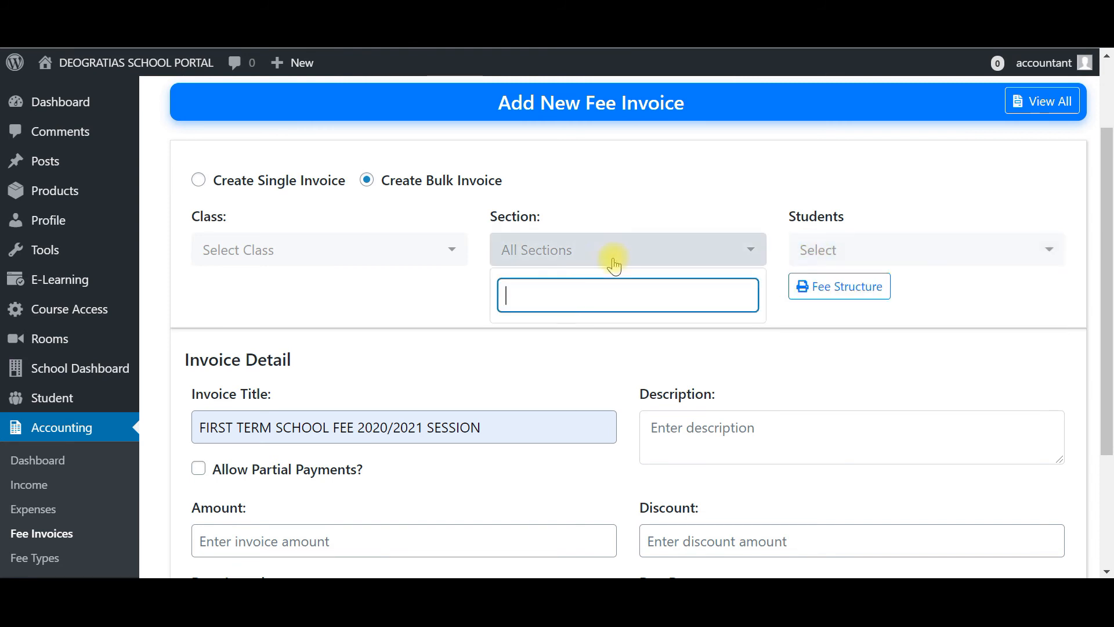
{"action": "left_click", "coordinate": [385, 308]}
- Return to Fee Invoices and open Collect Payment for the partially paid invoice in the table
{"action": "scroll", "coordinate": [385, 305], "scroll_direction": "down", "scroll_amount": 3}
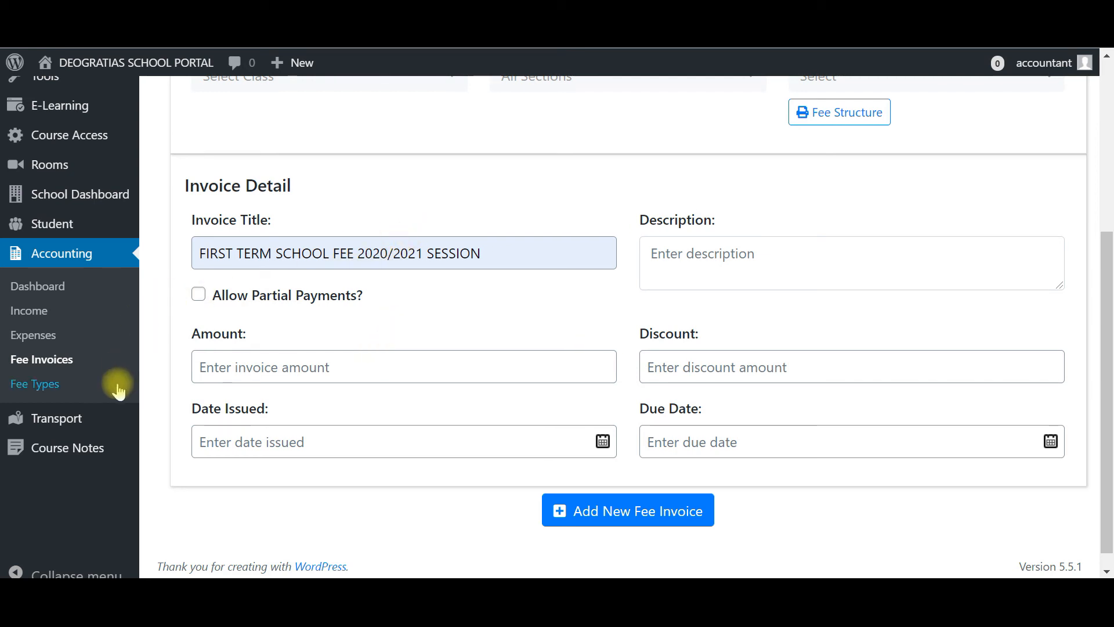
{"action": "left_click", "coordinate": [61, 367]}
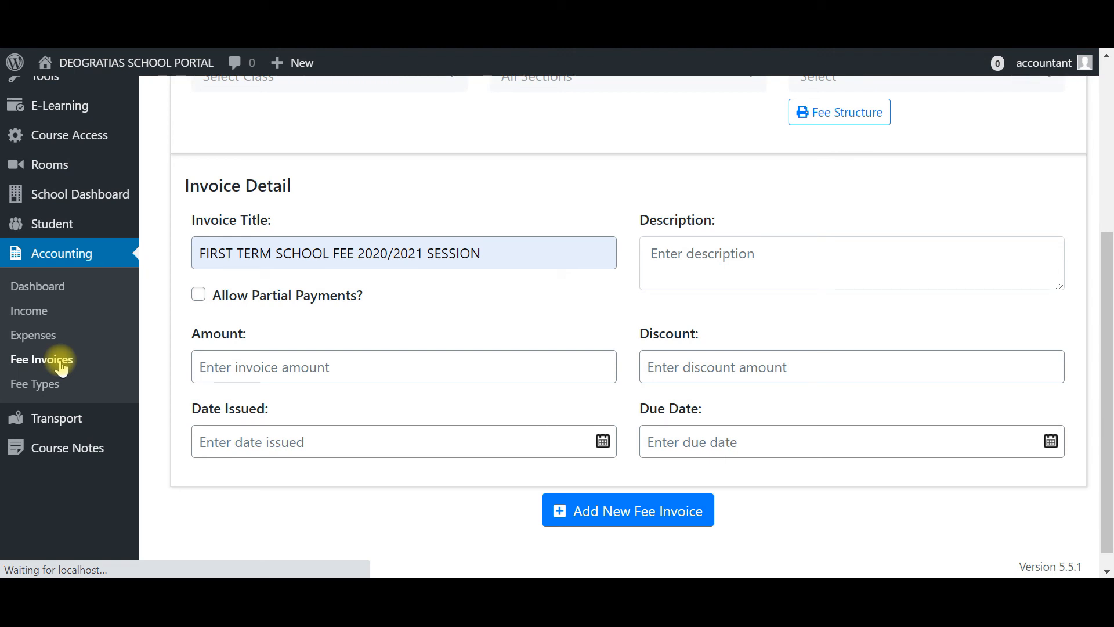
{"action": "scroll", "coordinate": [550, 426], "scroll_direction": "down", "scroll_amount": 3}
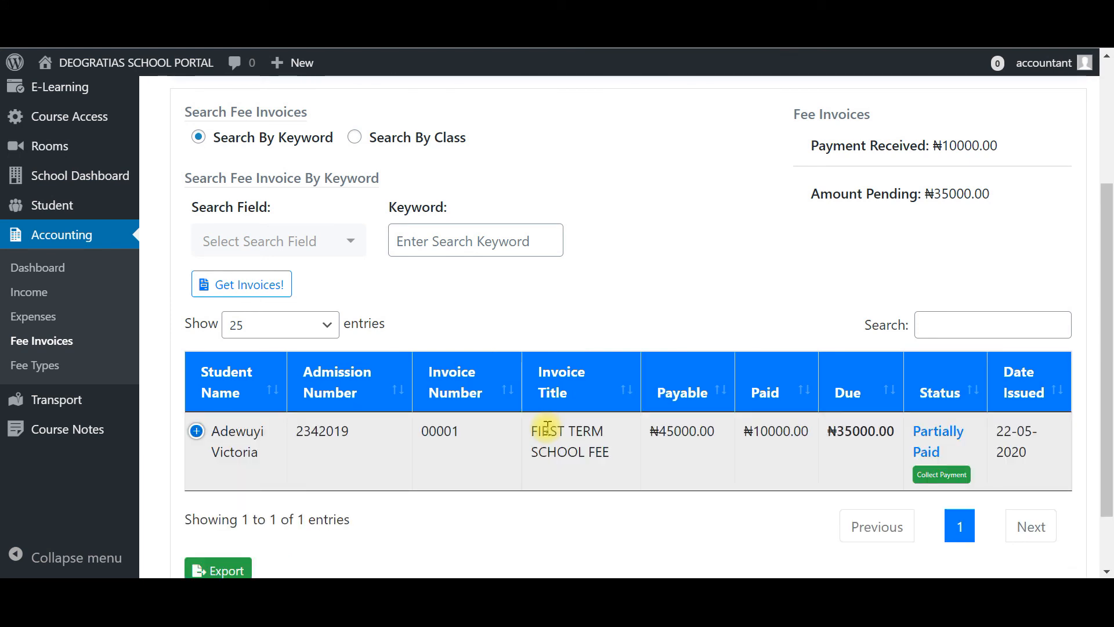
{"action": "scroll", "coordinate": [545, 429], "scroll_direction": "down", "scroll_amount": 2}
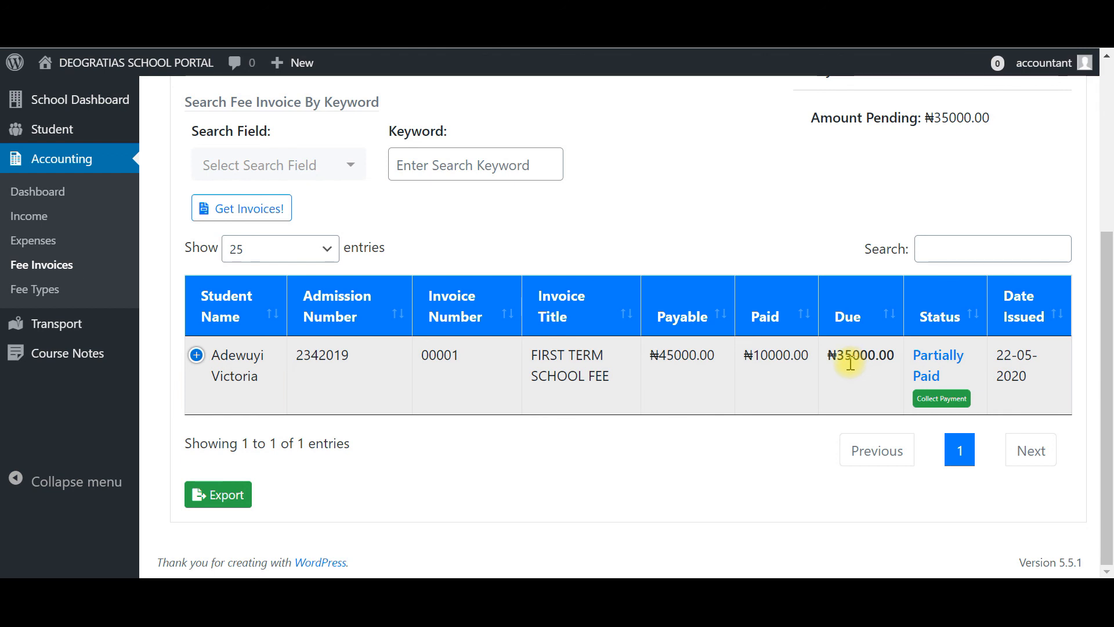
{"action": "left_click", "coordinate": [942, 400]}
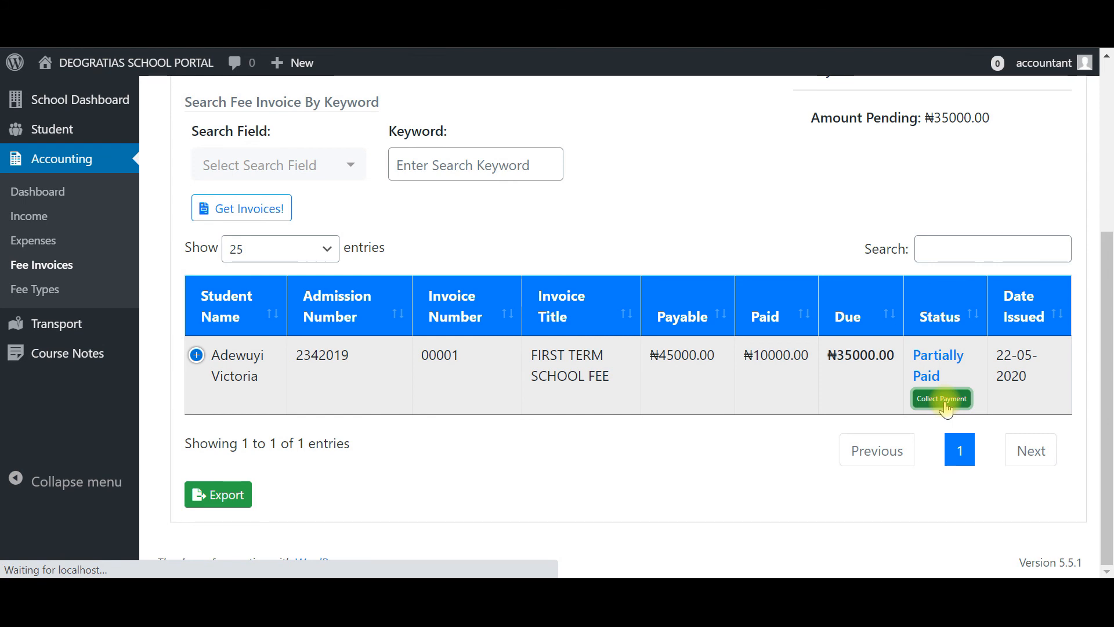
- Review the invoice, student detail and invoice status sections of the payment page
{"action": "scroll", "coordinate": [945, 403], "scroll_direction": "down", "scroll_amount": 10}
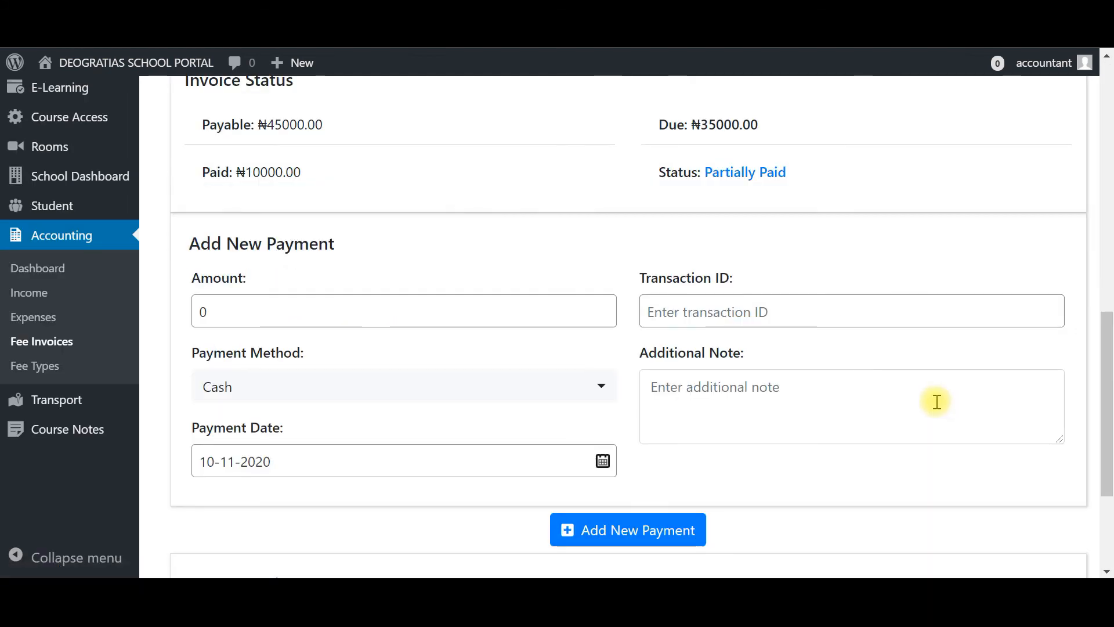
{"action": "scroll", "coordinate": [936, 401], "scroll_direction": "up", "scroll_amount": 2}
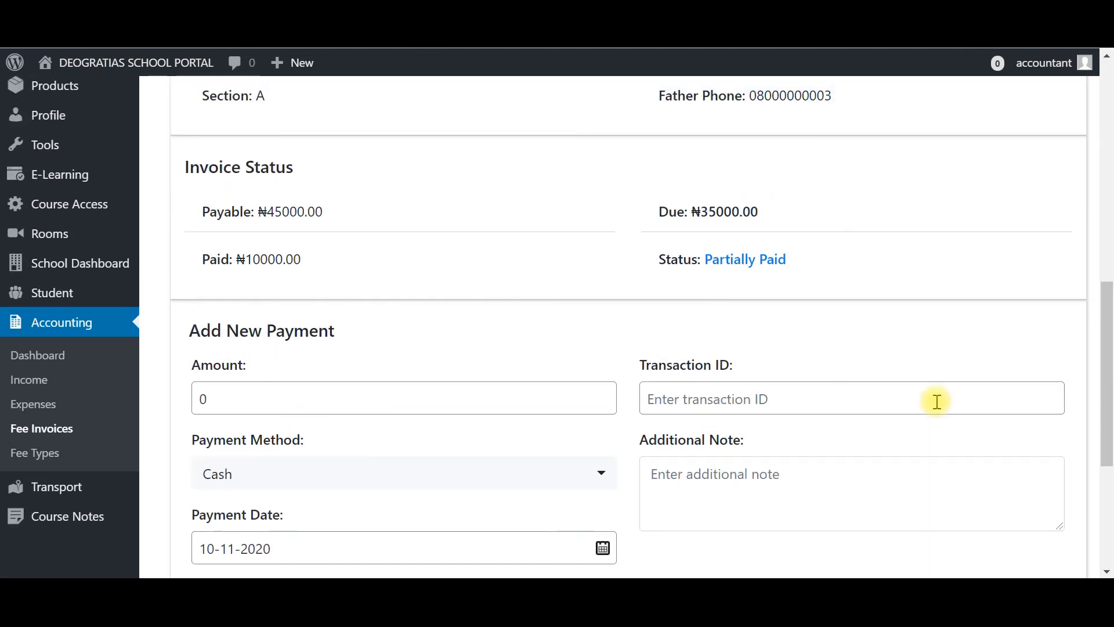
{"action": "scroll", "coordinate": [936, 401], "scroll_direction": "up", "scroll_amount": 2}
{"action": "scroll", "coordinate": [936, 401], "scroll_direction": "up", "scroll_amount": 2}
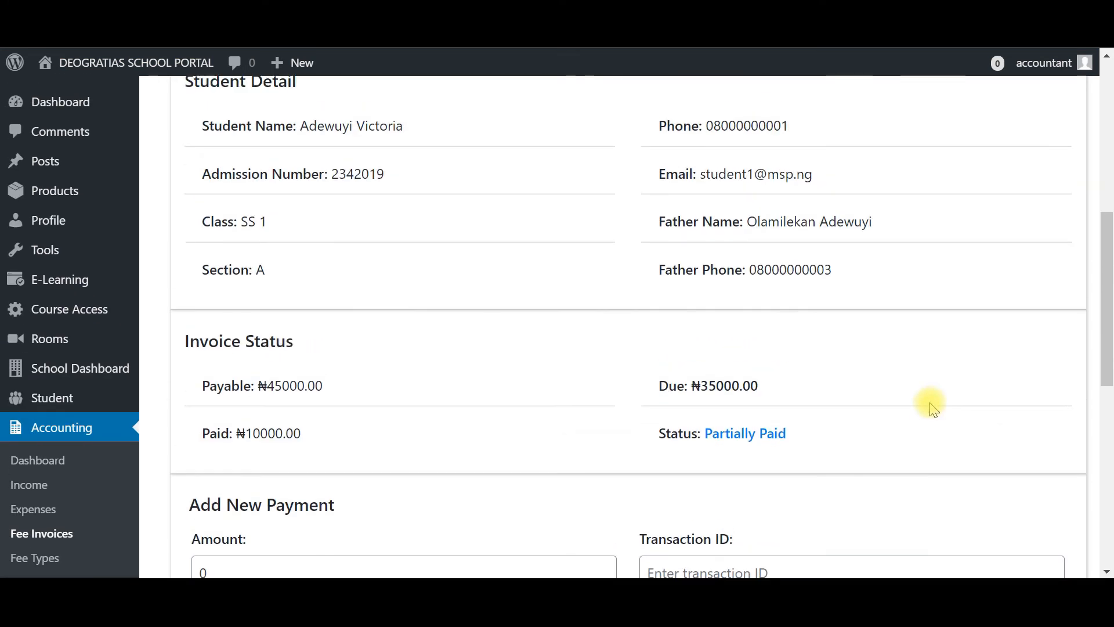
{"action": "scroll", "coordinate": [483, 248], "scroll_direction": "up", "scroll_amount": 7}
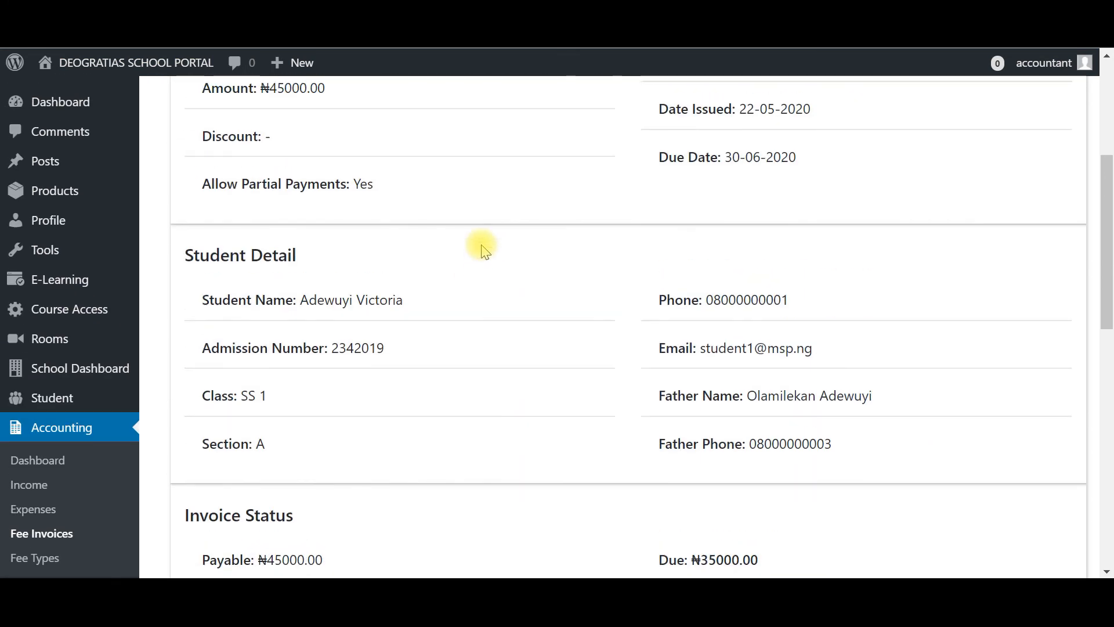
{"action": "scroll", "coordinate": [483, 248], "scroll_direction": "down", "scroll_amount": 5}
{"action": "scroll", "coordinate": [483, 248], "scroll_direction": "down", "scroll_amount": 2}
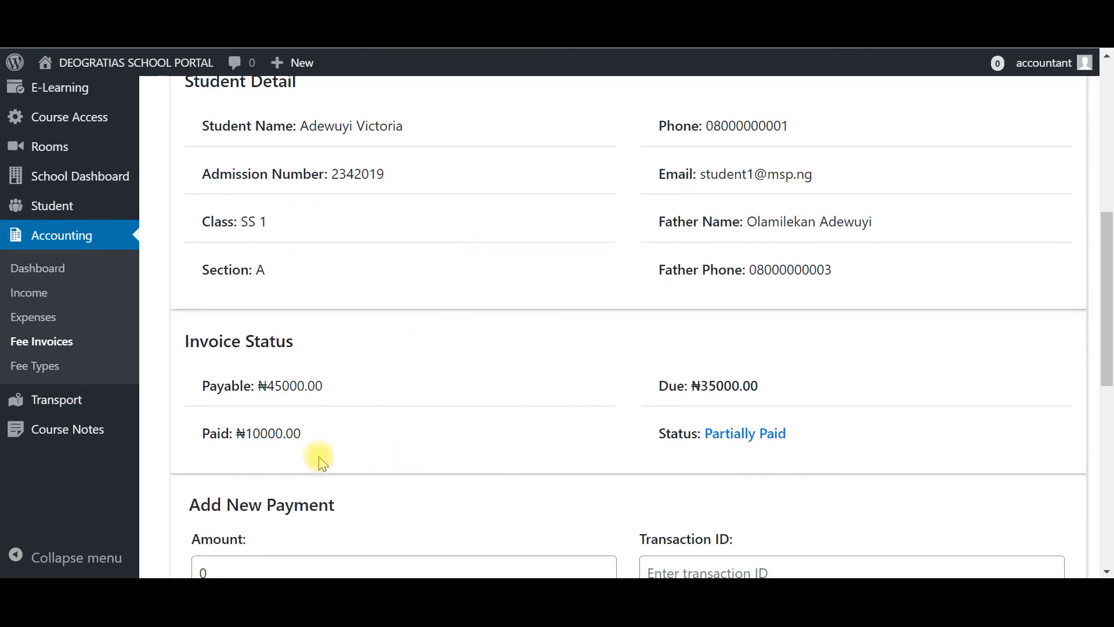
{"action": "scroll", "coordinate": [318, 447], "scroll_direction": "down", "scroll_amount": 6}
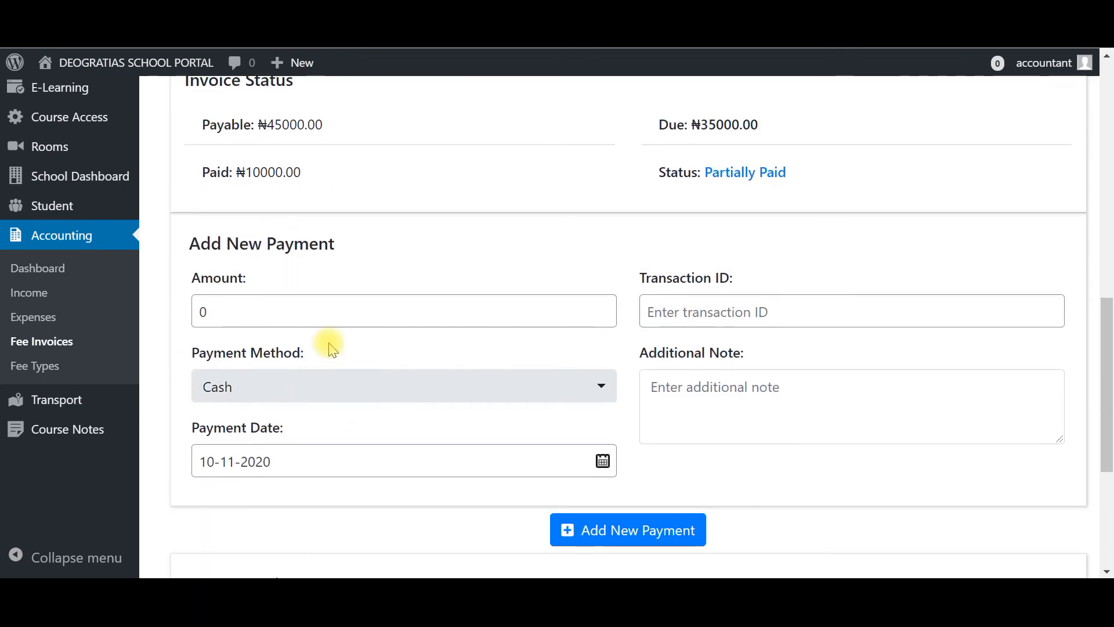
- Go through the payment amount, payment method options and additional note fields of the Add New Payment form
{"action": "left_click", "coordinate": [247, 308]}
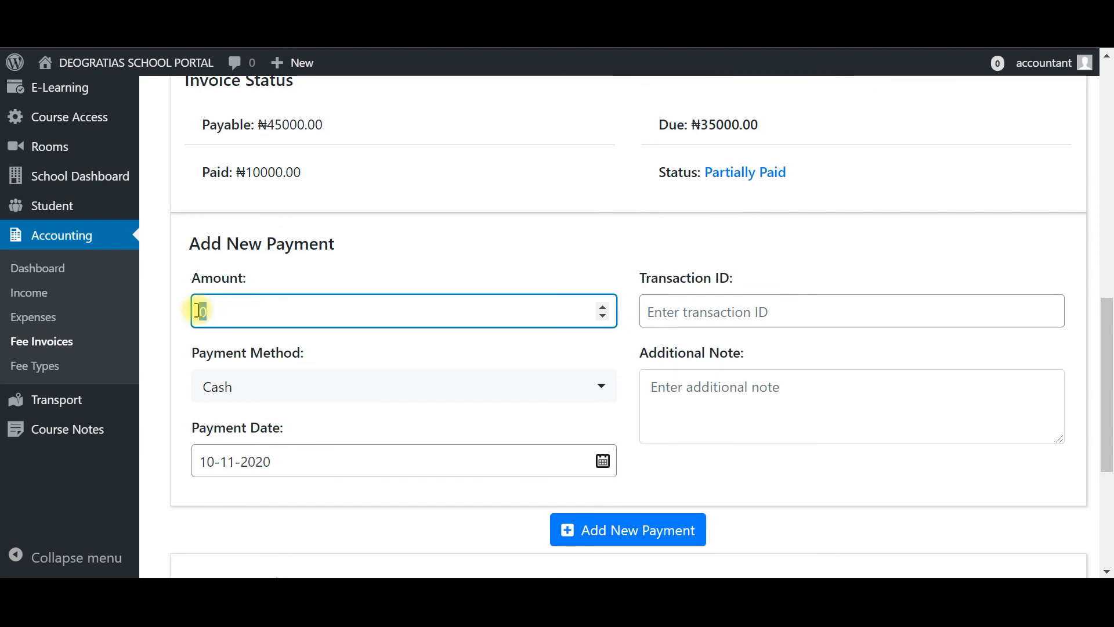
{"action": "left_click_drag", "start_coordinate": [194, 308], "coordinate": [212, 309]}
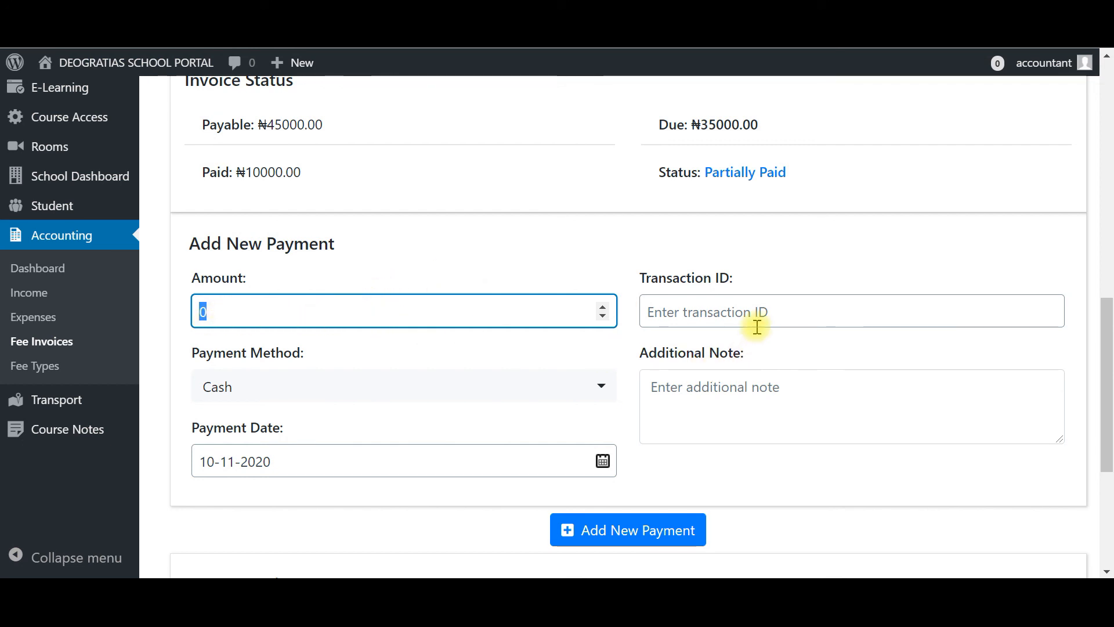
{"action": "scroll", "coordinate": [756, 319], "scroll_direction": "up", "scroll_amount": 4}
{"action": "scroll", "coordinate": [756, 325], "scroll_direction": "down", "scroll_amount": 4}
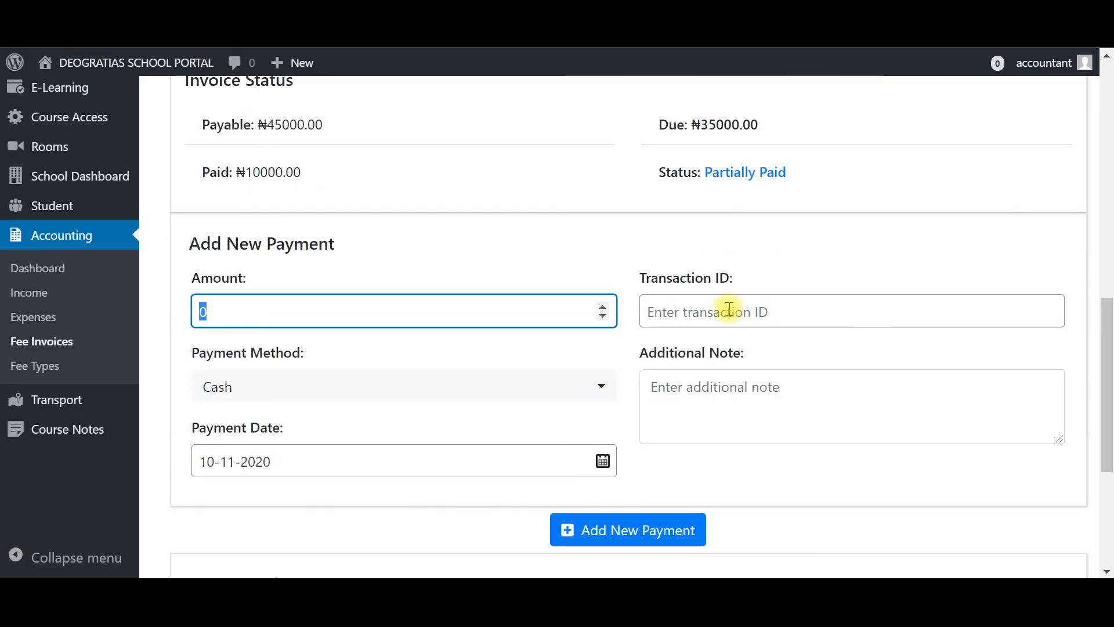
{"action": "left_click", "coordinate": [290, 387]}
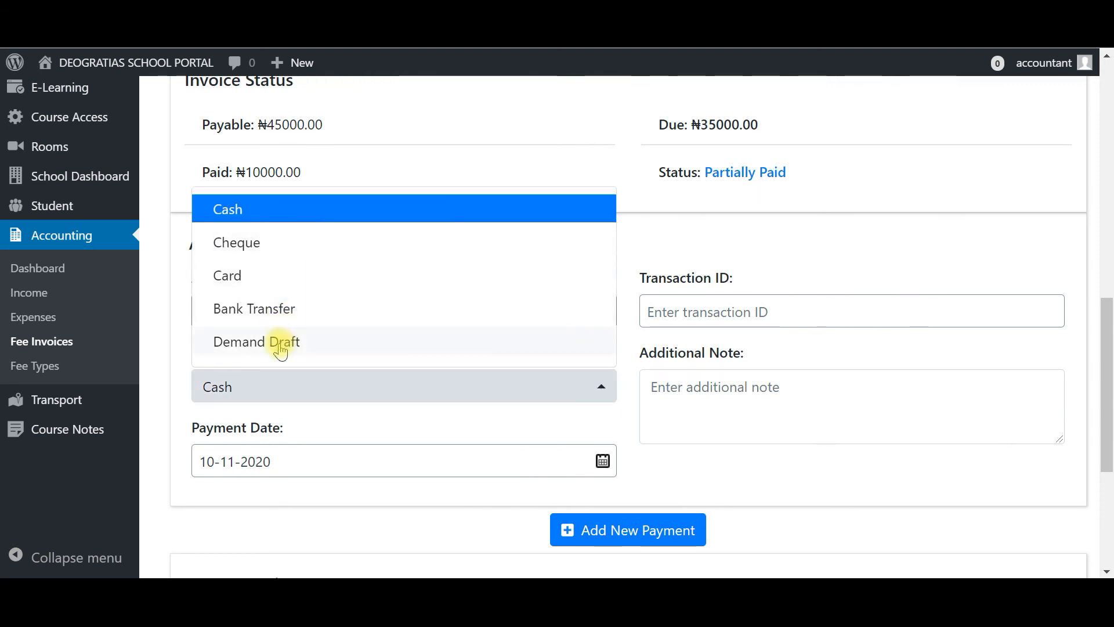
{"action": "left_click", "coordinate": [261, 389]}
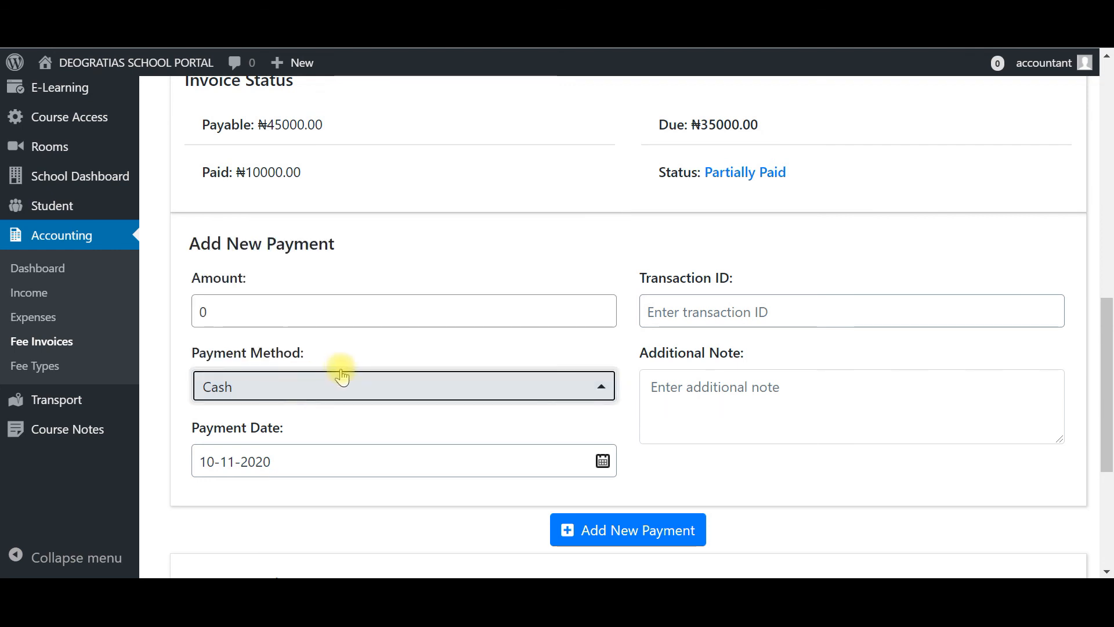
{"action": "left_click", "coordinate": [756, 397]}
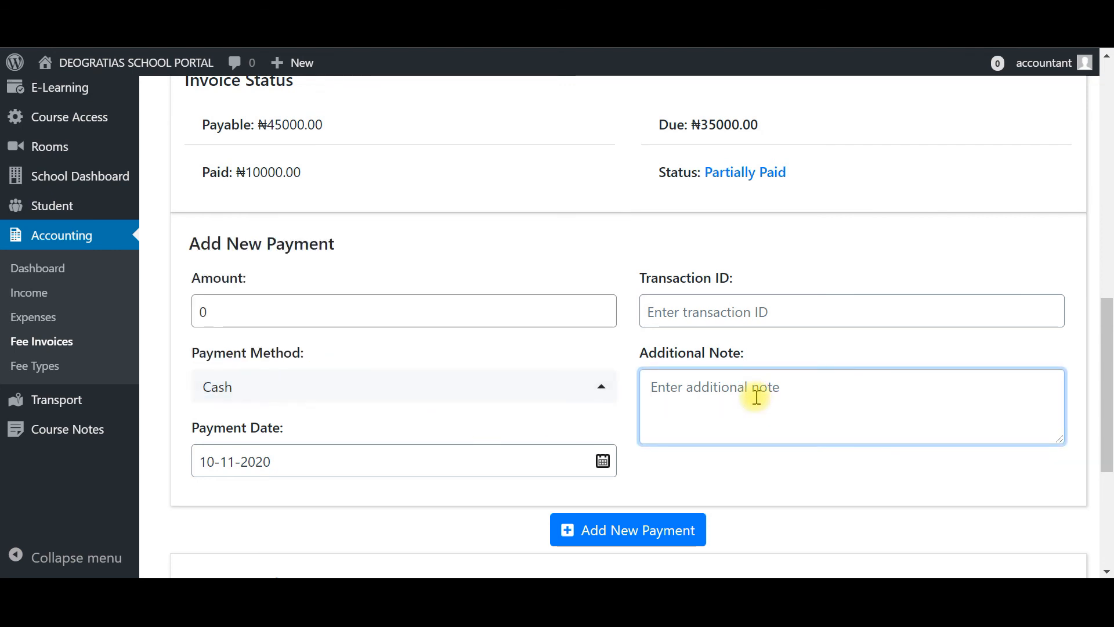